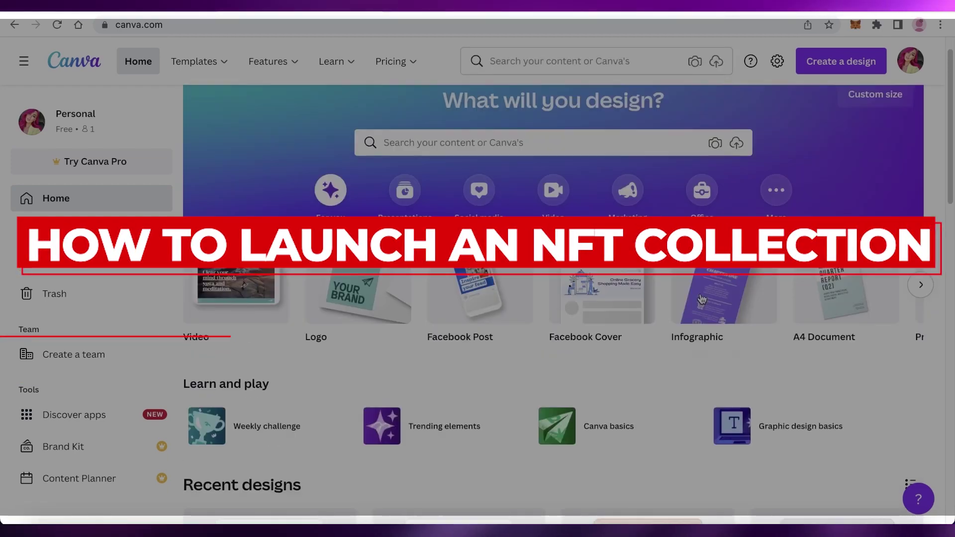
{"action": "scroll", "coordinate": [711, 289], "scroll_direction": "down", "scroll_amount": 8}
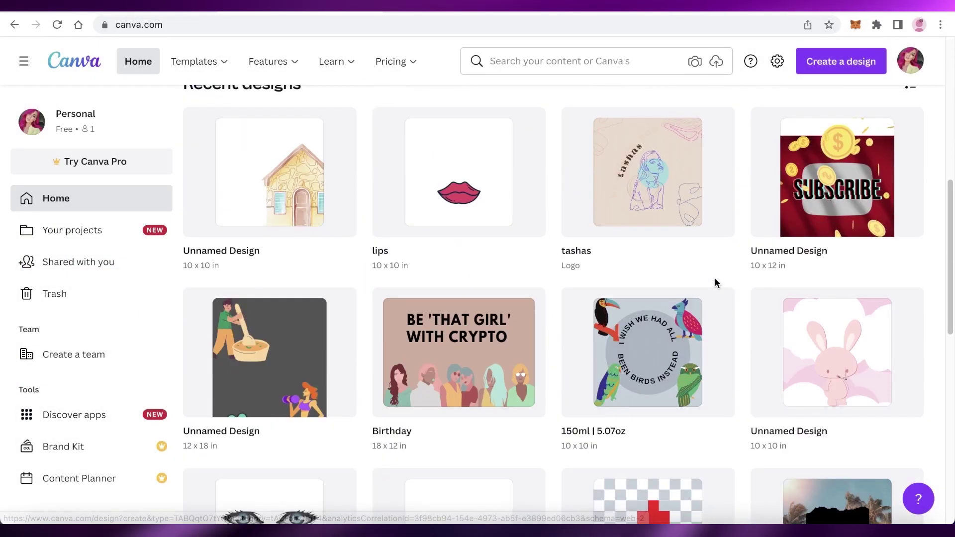
{"action": "scroll", "coordinate": [715, 281], "scroll_direction": "up", "scroll_amount": 8}
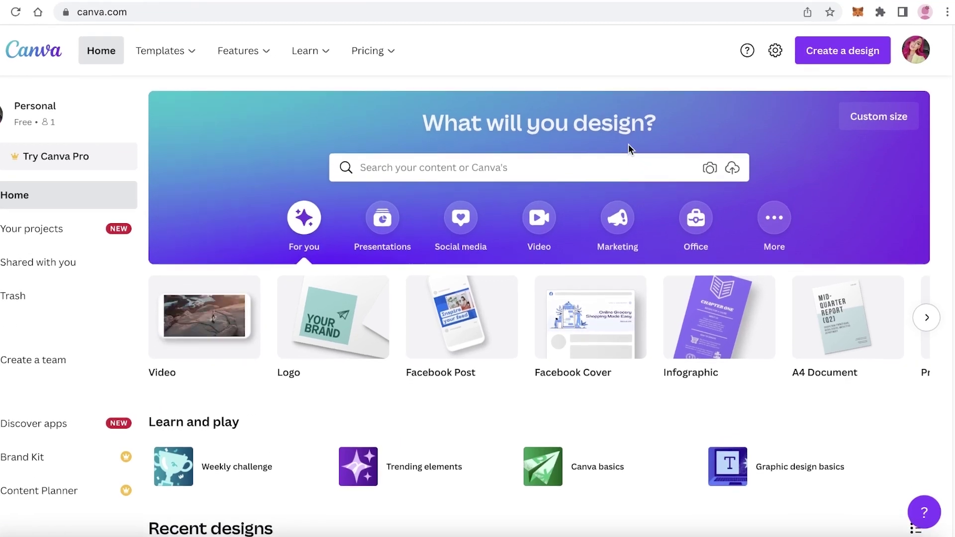
Step: Browse the Canva home page's recent designs, then head to opensea.io
{"action": "left_click", "coordinate": [473, 11]}
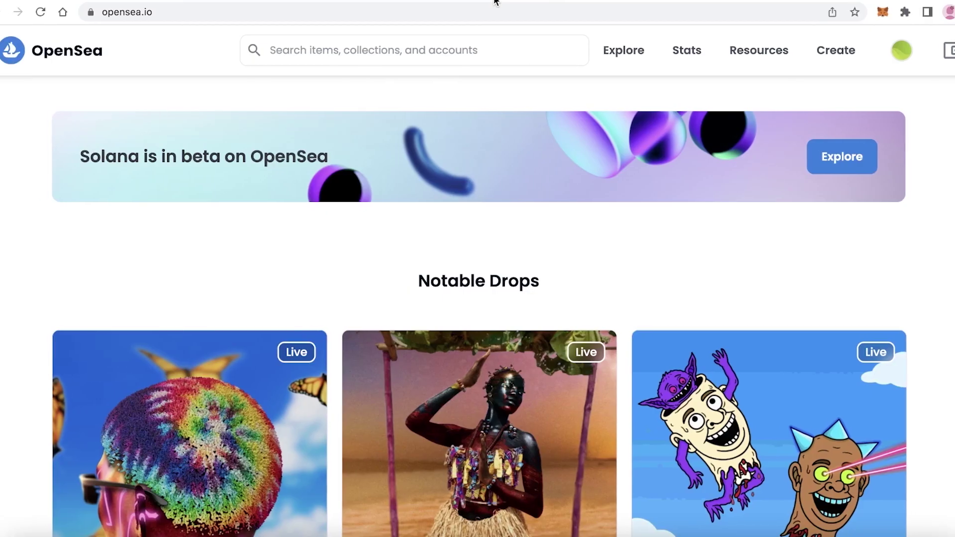
Step: Browse the OpenSea home page sections and open the Collectibles category under Browse by category
{"action": "scroll", "coordinate": [329, 288], "scroll_direction": "down", "scroll_amount": 10}
{"action": "scroll", "coordinate": [343, 258], "scroll_direction": "down", "scroll_amount": 14}
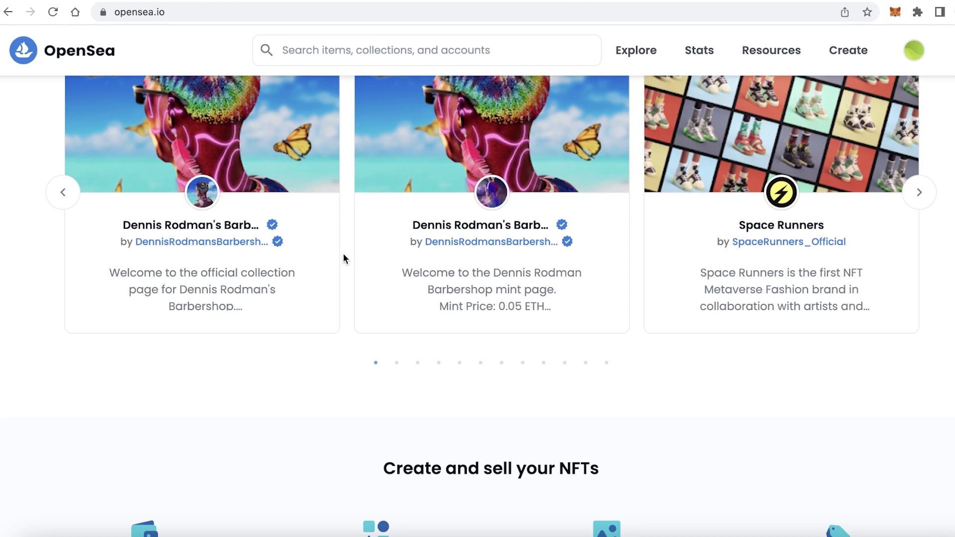
{"action": "scroll", "coordinate": [345, 257], "scroll_direction": "up", "scroll_amount": 3}
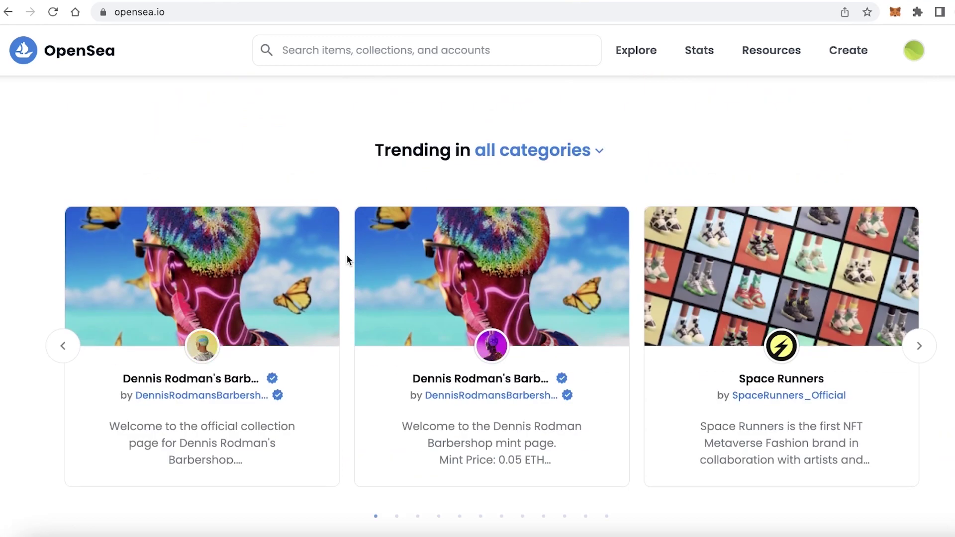
{"action": "scroll", "coordinate": [347, 255], "scroll_direction": "down", "scroll_amount": 11}
{"action": "scroll", "coordinate": [350, 255], "scroll_direction": "down", "scroll_amount": 5}
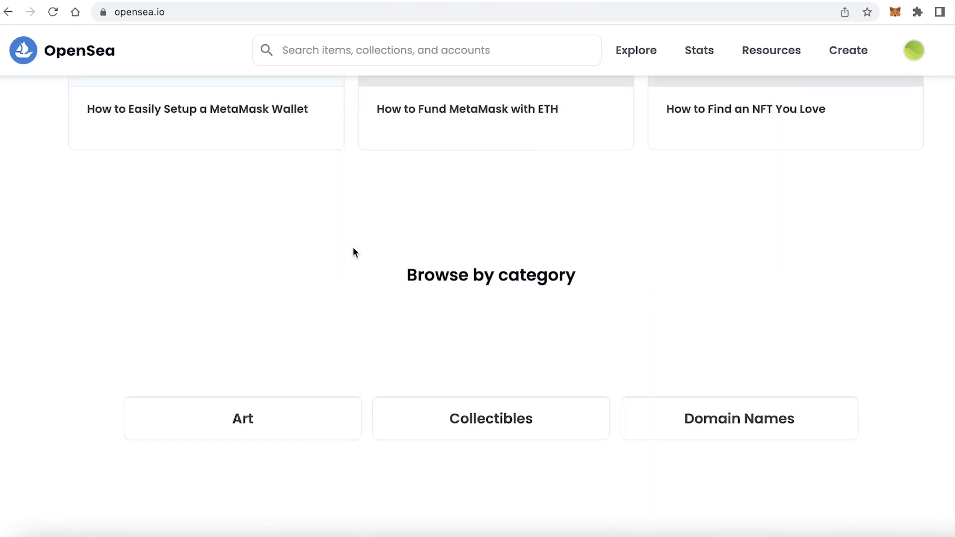
{"action": "scroll", "coordinate": [353, 251], "scroll_direction": "down", "scroll_amount": 6}
{"action": "scroll", "coordinate": [354, 252], "scroll_direction": "down", "scroll_amount": 2}
{"action": "scroll", "coordinate": [354, 244], "scroll_direction": "up", "scroll_amount": 3}
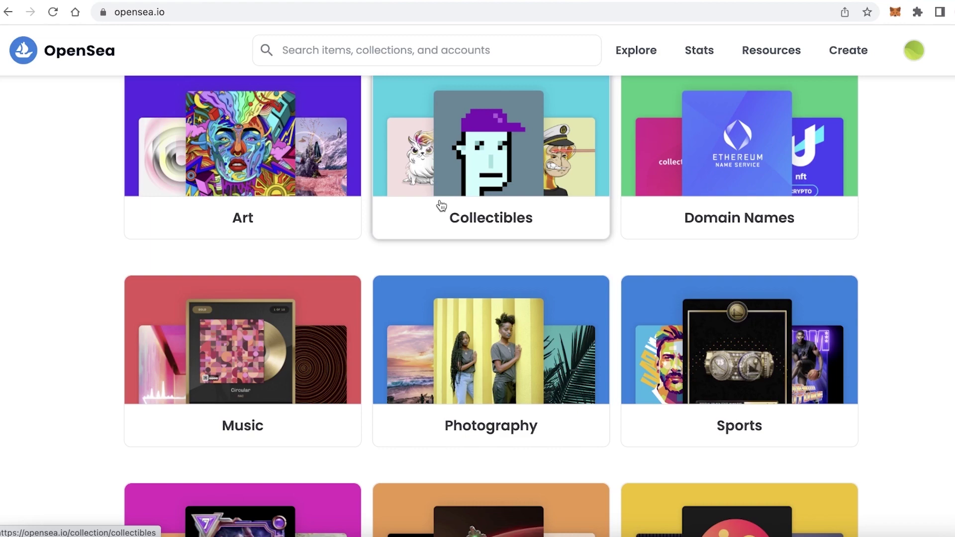
{"action": "scroll", "coordinate": [441, 206], "scroll_direction": "up", "scroll_amount": 20}
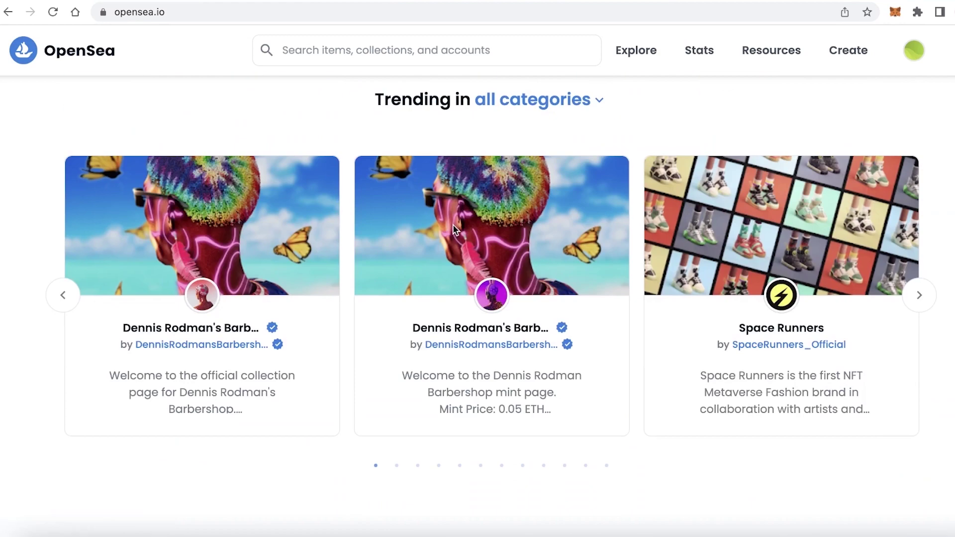
{"action": "scroll", "coordinate": [447, 242], "scroll_direction": "up", "scroll_amount": 15}
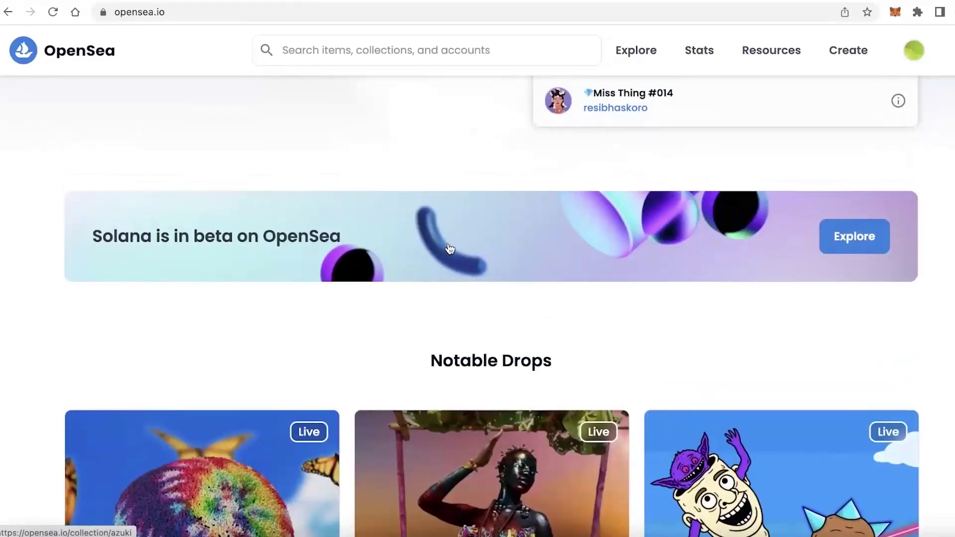
{"action": "scroll", "coordinate": [448, 239], "scroll_direction": "down", "scroll_amount": 10}
{"action": "scroll", "coordinate": [449, 247], "scroll_direction": "down", "scroll_amount": 20}
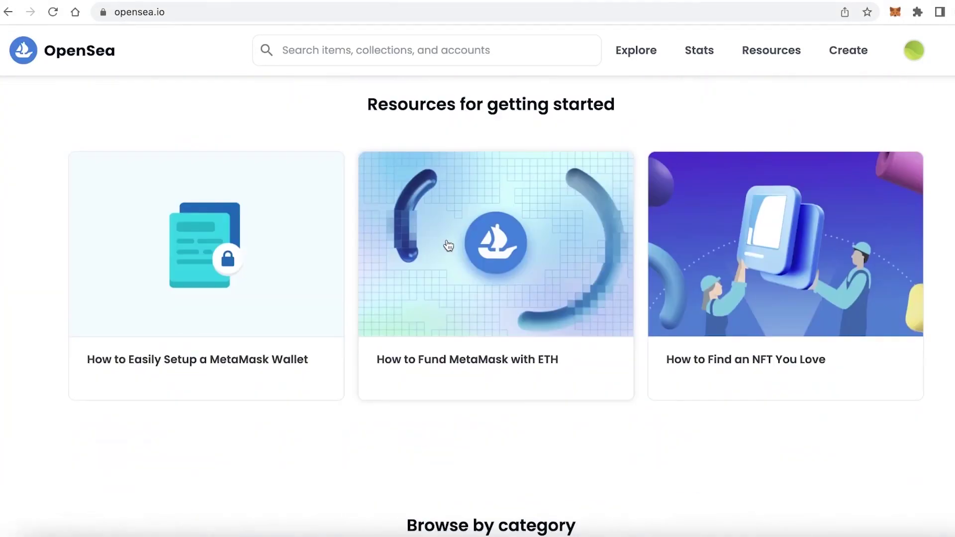
{"action": "scroll", "coordinate": [449, 245], "scroll_direction": "down", "scroll_amount": 10}
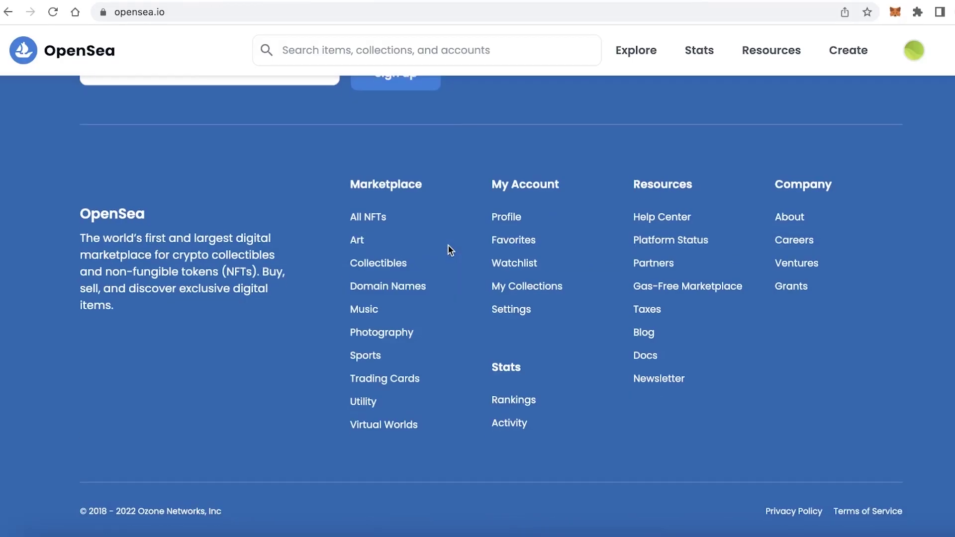
{"action": "scroll", "coordinate": [436, 278], "scroll_direction": "up", "scroll_amount": 12}
{"action": "scroll", "coordinate": [436, 276], "scroll_direction": "up", "scroll_amount": 15}
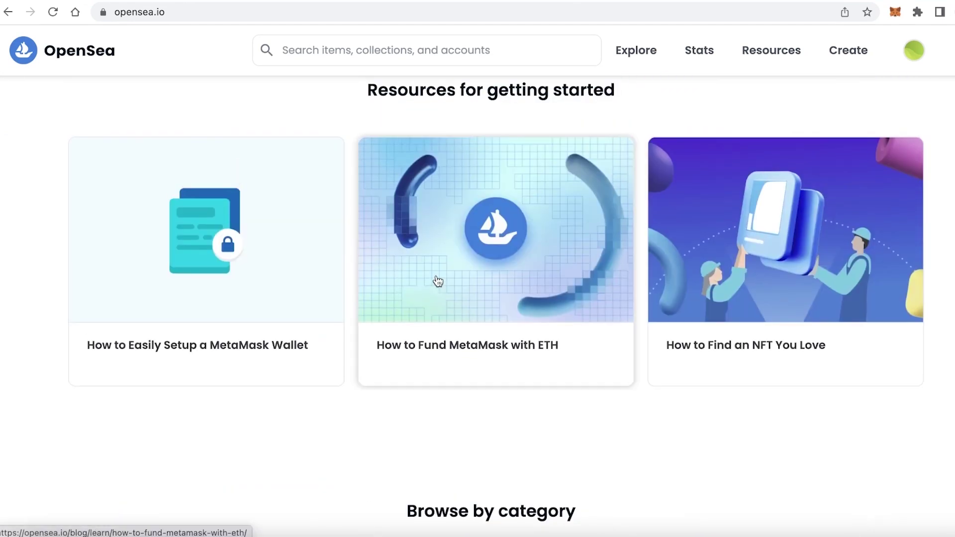
{"action": "scroll", "coordinate": [438, 282], "scroll_direction": "down", "scroll_amount": 10}
{"action": "left_click", "coordinate": [538, 101]}
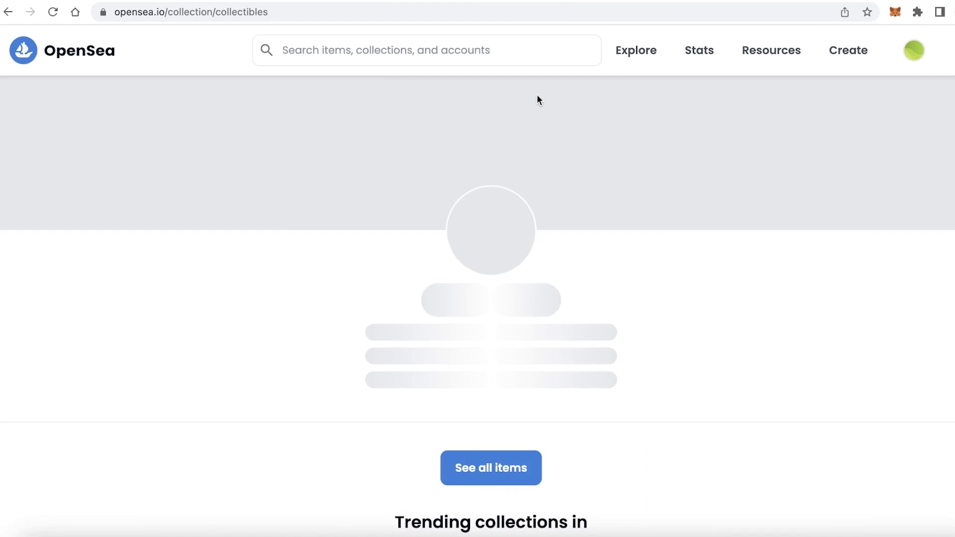
Step: Open the Chum Chums NFT collection from the Collectibles page
{"action": "scroll", "coordinate": [536, 115], "scroll_direction": "down", "scroll_amount": 10}
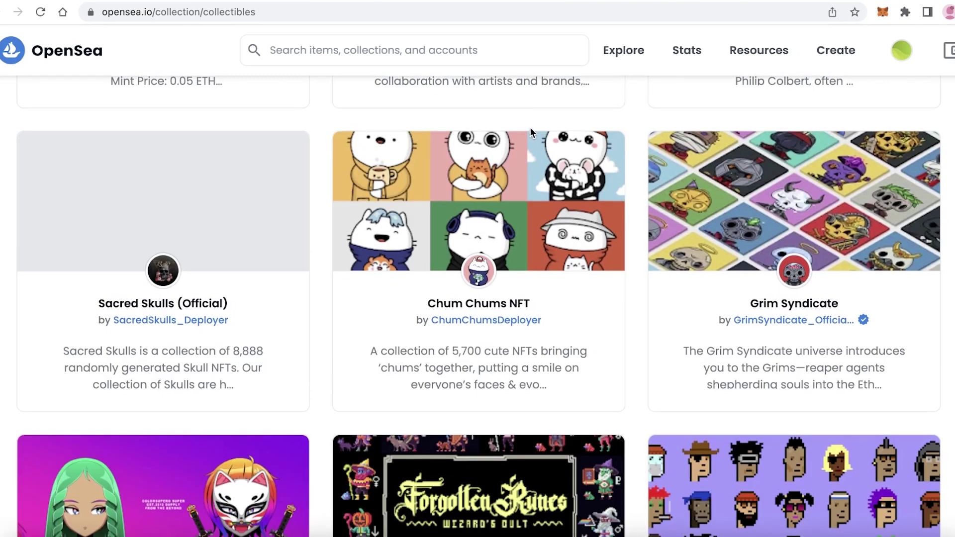
{"action": "scroll", "coordinate": [530, 133], "scroll_direction": "up", "scroll_amount": 2}
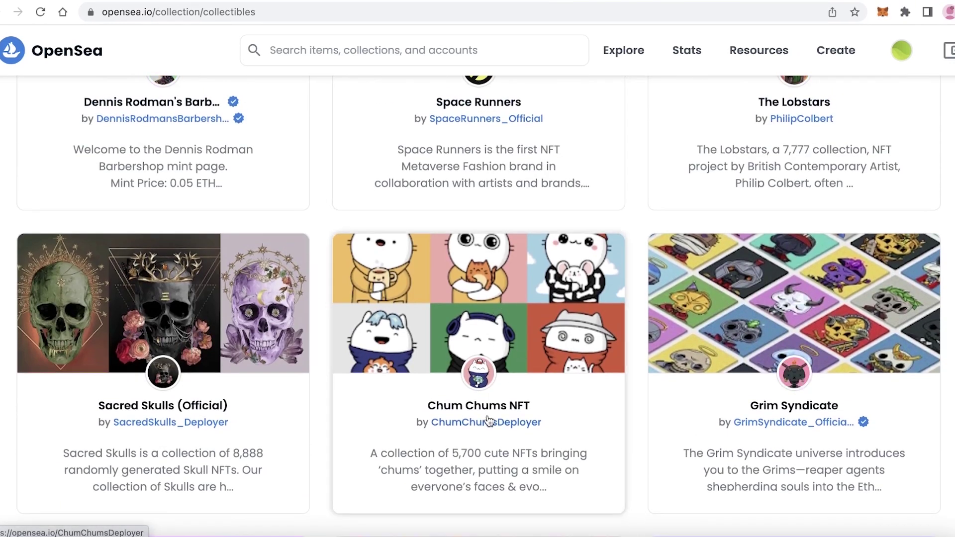
{"action": "left_click", "coordinate": [498, 406]}
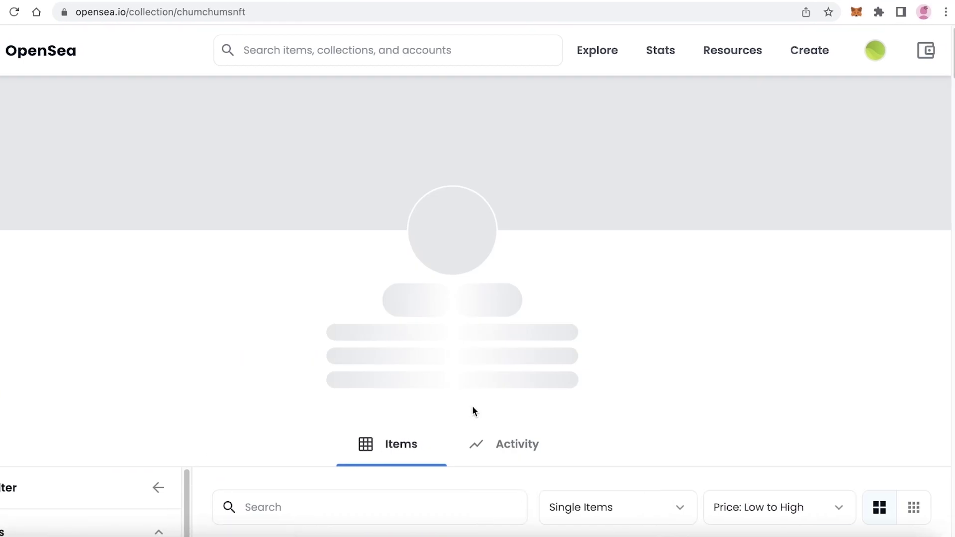
Step: Browse the Chum Chums grid of 5,700 items and prices, then return to the top
{"action": "scroll", "coordinate": [616, 286], "scroll_direction": "down", "scroll_amount": 3}
{"action": "scroll", "coordinate": [616, 285], "scroll_direction": "up", "scroll_amount": 3}
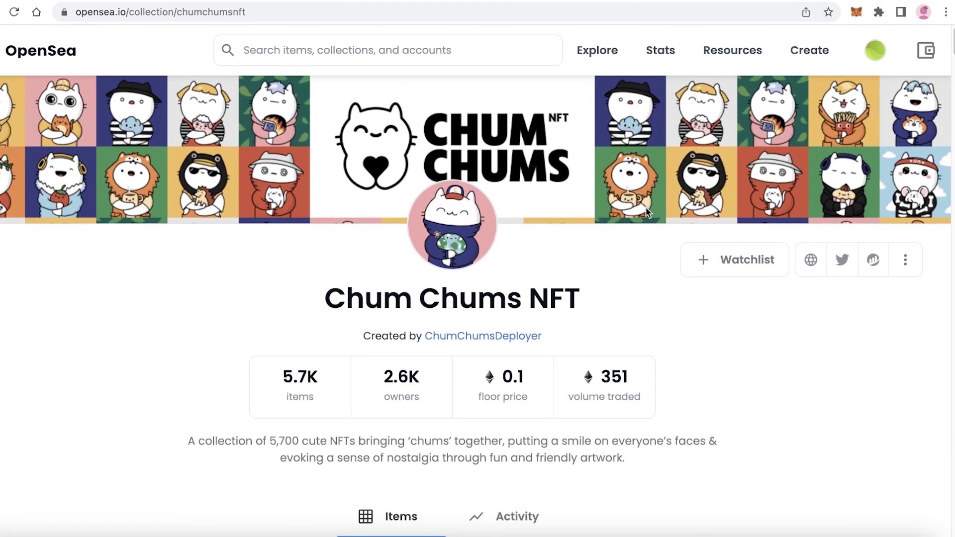
{"action": "scroll", "coordinate": [645, 207], "scroll_direction": "down", "scroll_amount": 10}
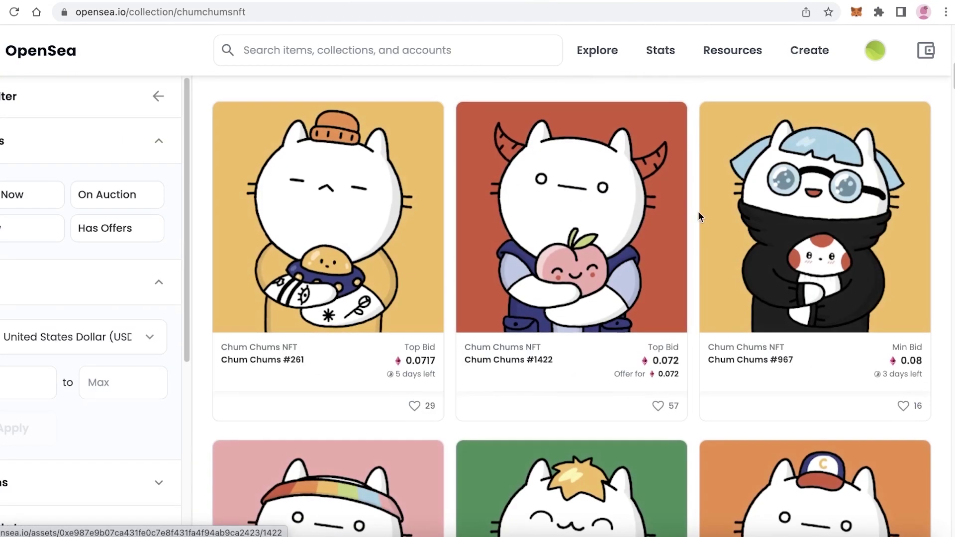
{"action": "scroll", "coordinate": [506, 253], "scroll_direction": "down", "scroll_amount": 4}
{"action": "scroll", "coordinate": [418, 242], "scroll_direction": "down", "scroll_amount": 6}
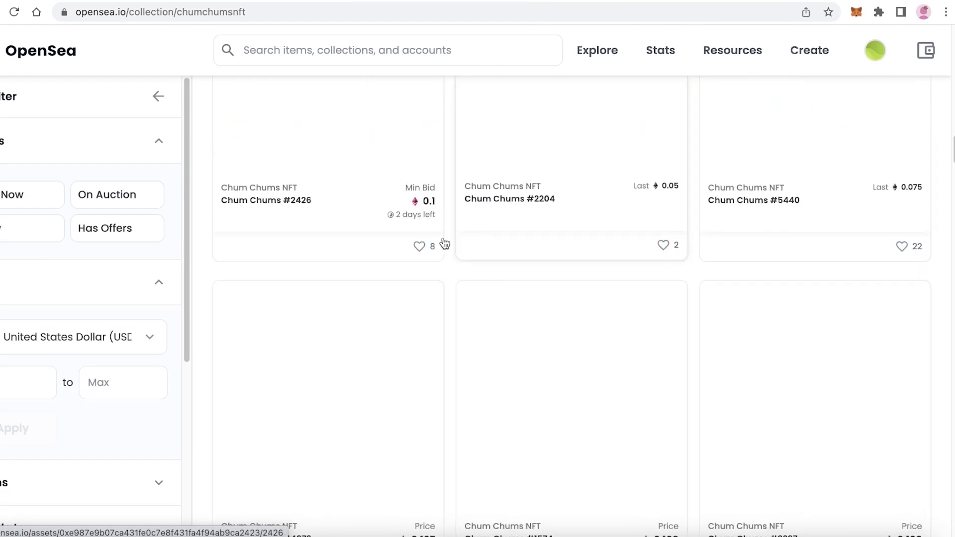
{"action": "scroll", "coordinate": [597, 244], "scroll_direction": "down", "scroll_amount": 8}
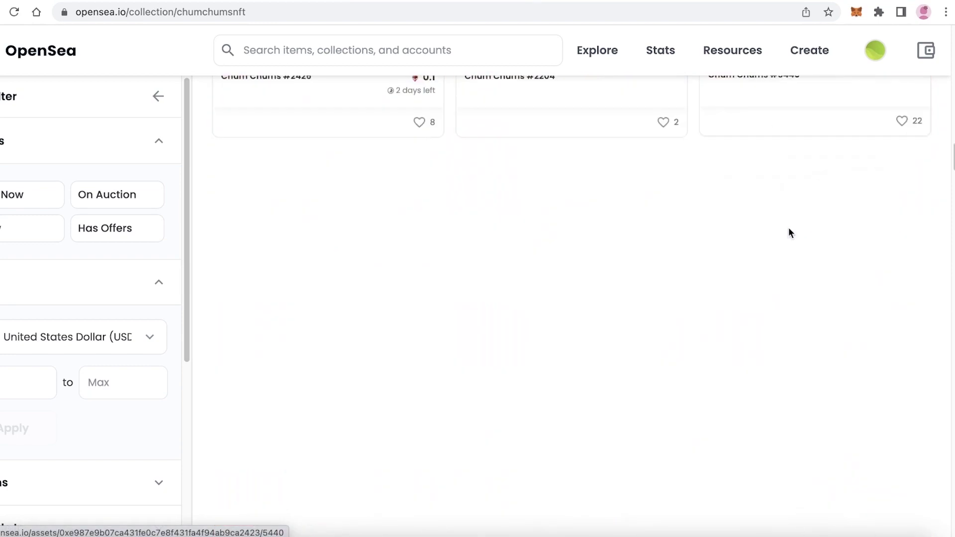
{"action": "scroll", "coordinate": [751, 264], "scroll_direction": "down", "scroll_amount": 5}
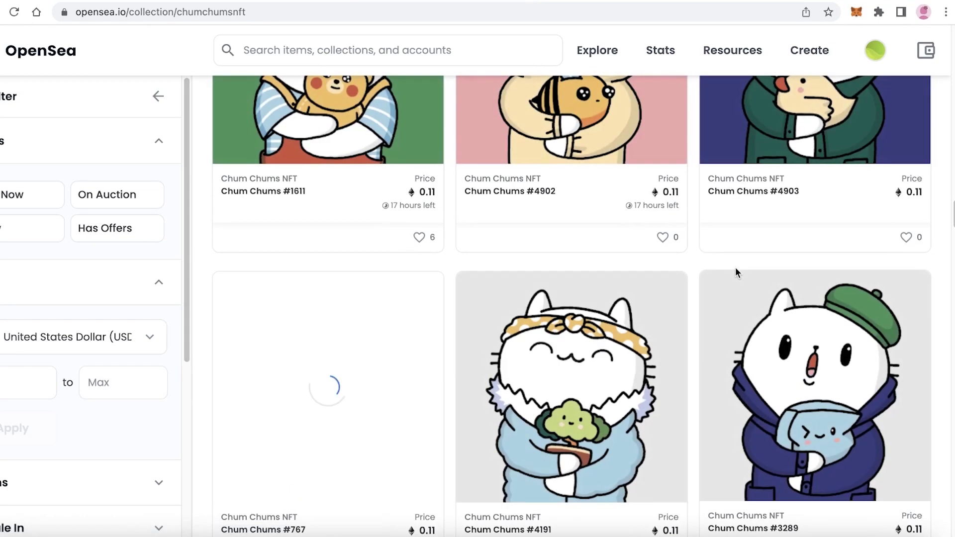
{"action": "scroll", "coordinate": [735, 267], "scroll_direction": "down", "scroll_amount": 4}
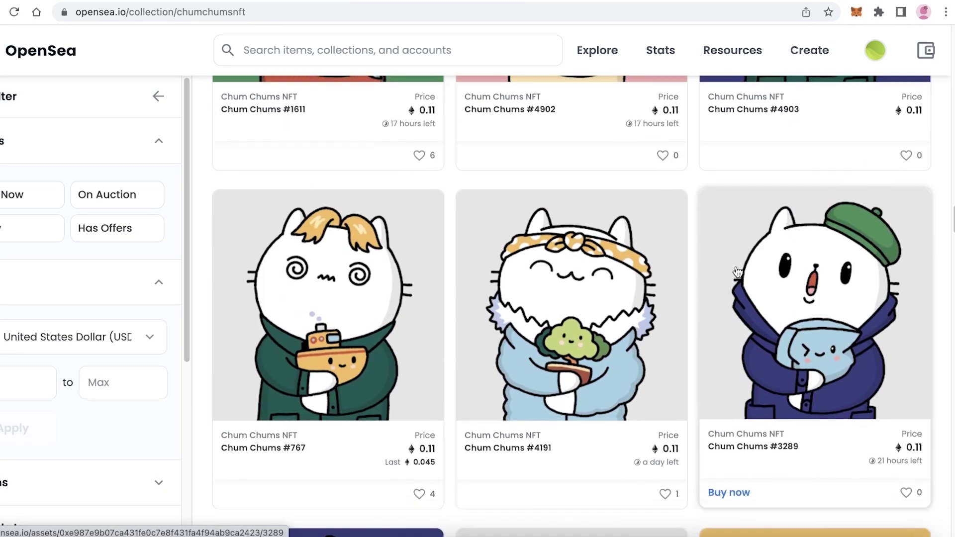
{"action": "scroll", "coordinate": [741, 258], "scroll_direction": "down", "scroll_amount": 8}
{"action": "scroll", "coordinate": [749, 241], "scroll_direction": "up", "scroll_amount": 3}
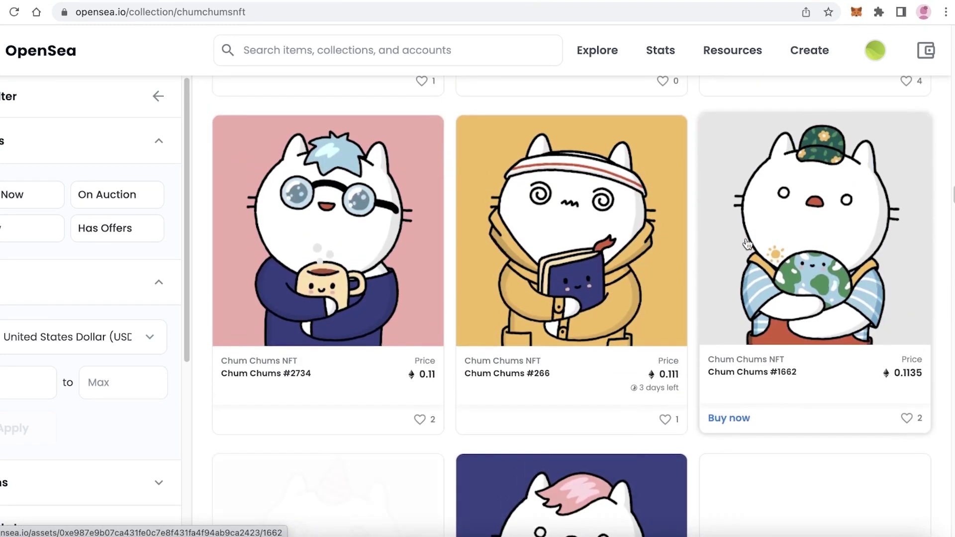
{"action": "scroll", "coordinate": [746, 244], "scroll_direction": "up", "scroll_amount": 10}
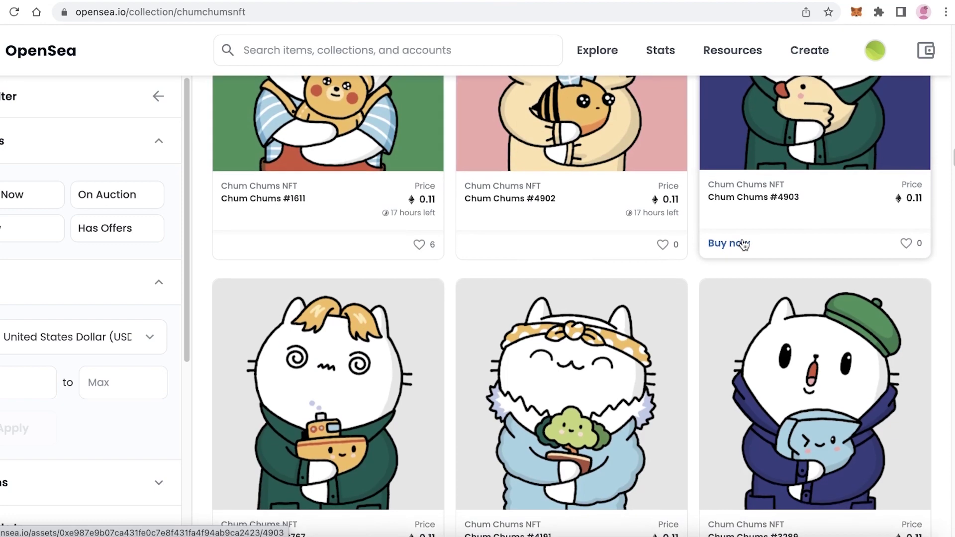
{"action": "scroll", "coordinate": [743, 246], "scroll_direction": "up", "scroll_amount": 4}
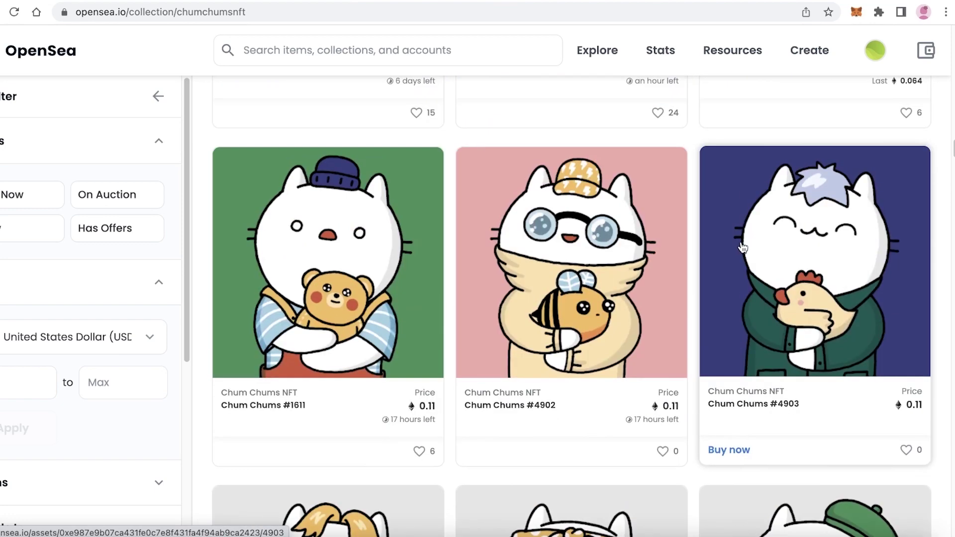
{"action": "scroll", "coordinate": [743, 248], "scroll_direction": "up", "scroll_amount": 10}
{"action": "mouse_move", "coordinate": [726, 258]}
{"action": "scroll", "coordinate": [657, 307], "scroll_direction": "up", "scroll_amount": 6}
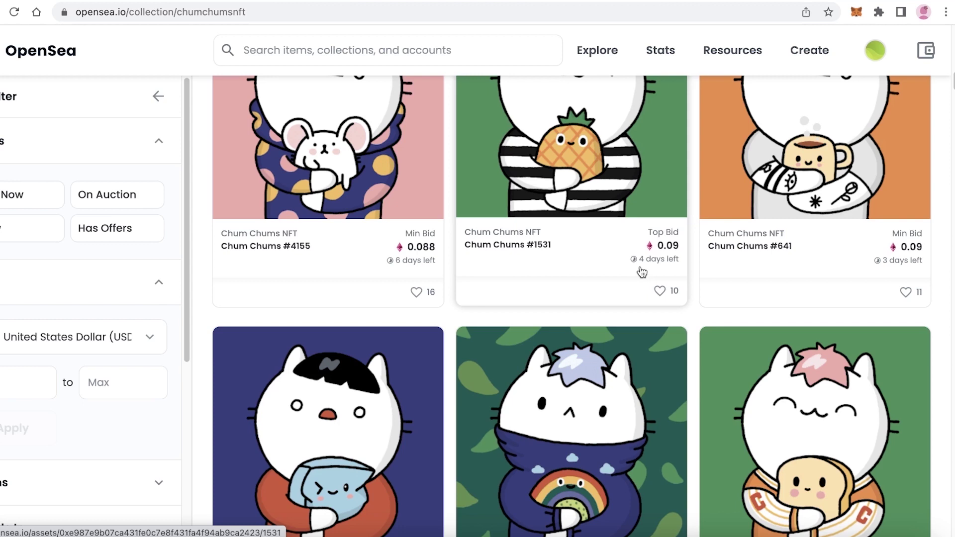
{"action": "scroll", "coordinate": [621, 245], "scroll_direction": "up", "scroll_amount": 10}
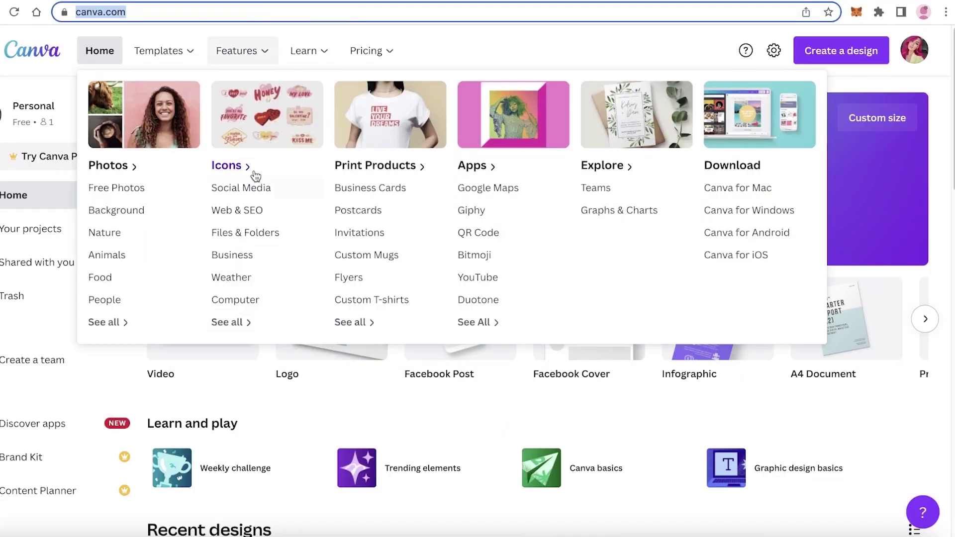
Step: Scroll over the Canva home page's design types such as Video, Logo and A4 Document
{"action": "scroll", "coordinate": [848, 171], "scroll_direction": "down", "scroll_amount": 4}
{"action": "scroll", "coordinate": [843, 173], "scroll_direction": "up", "scroll_amount": 3}
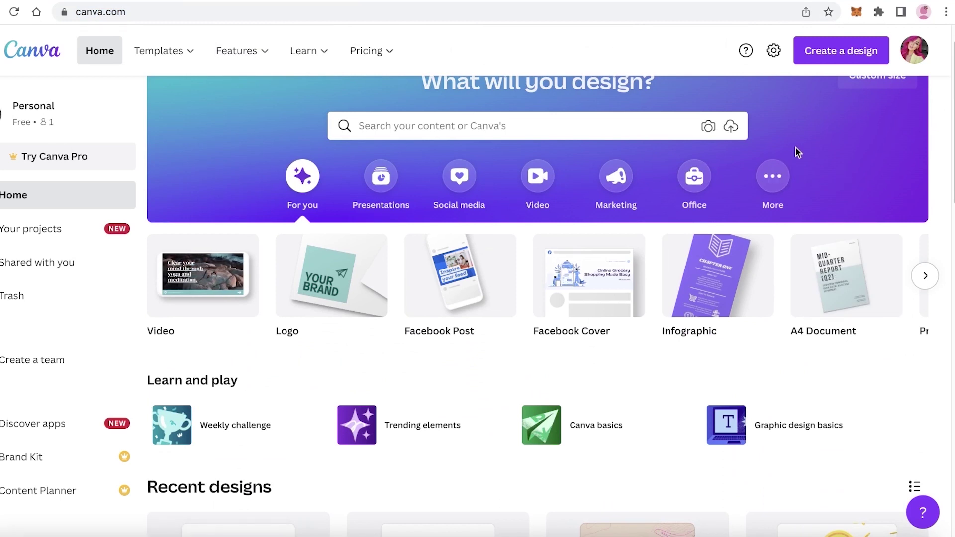
{"action": "scroll", "coordinate": [872, 131], "scroll_direction": "up", "scroll_amount": 1}
{"action": "scroll", "coordinate": [872, 130], "scroll_direction": "up", "scroll_amount": 1}
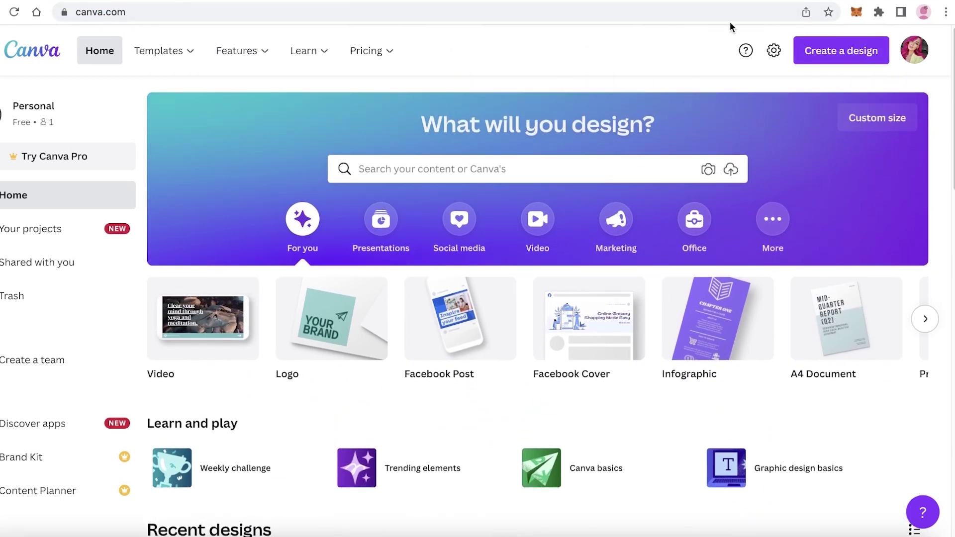
Step: Open the Pixilart online drawing tool in a new browser tab
{"action": "key", "text": "ctrl+t"}
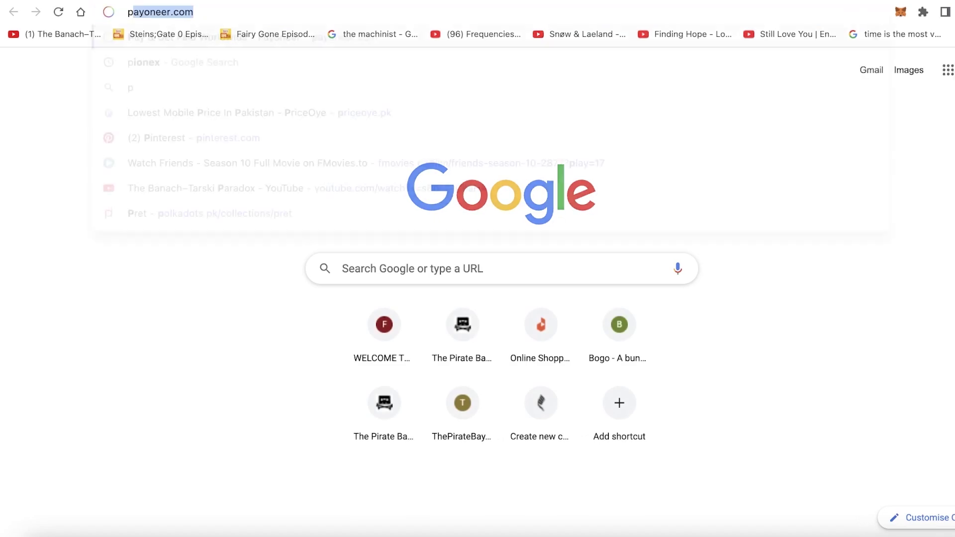
{"action": "type", "text": "pixil"}
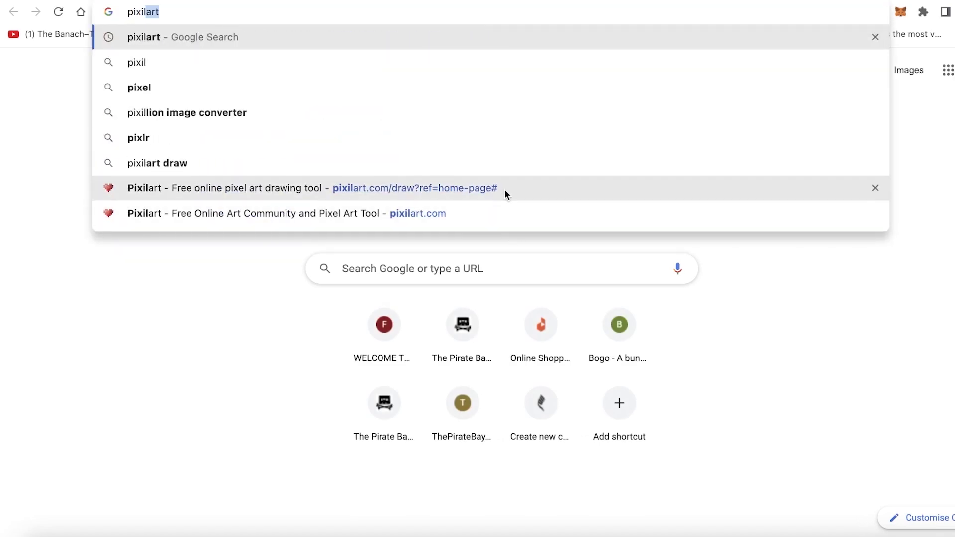
{"action": "left_click", "coordinate": [505, 190]}
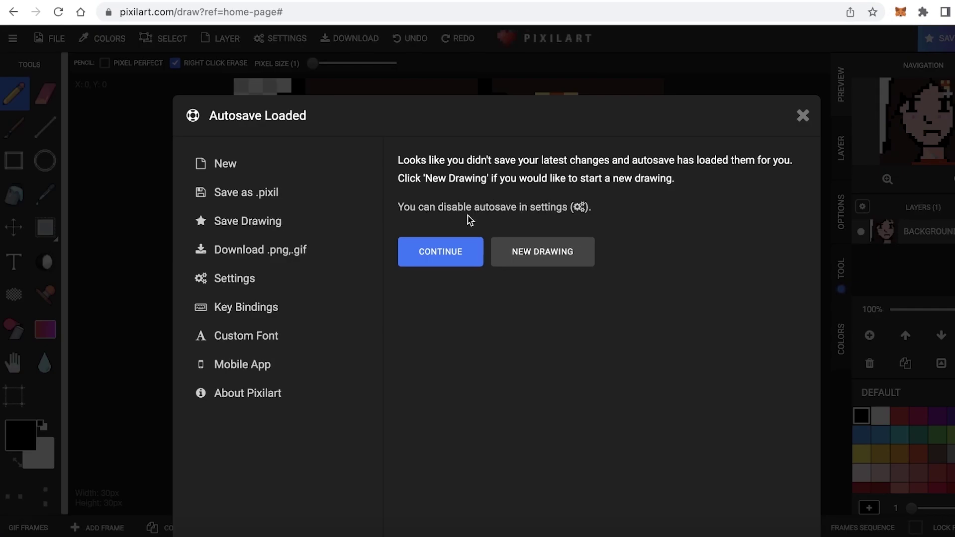
{"action": "left_click", "coordinate": [585, 247]}
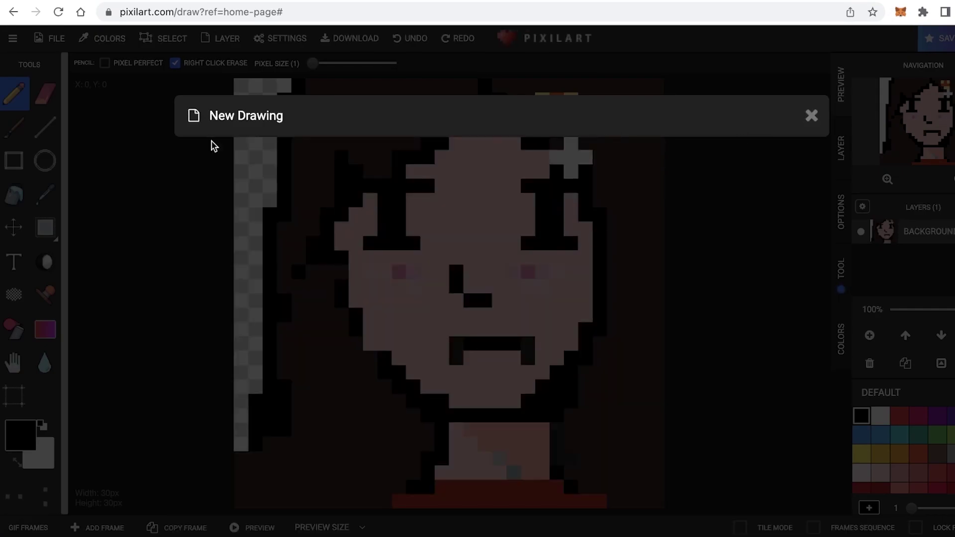
{"action": "left_click", "coordinate": [800, 112]}
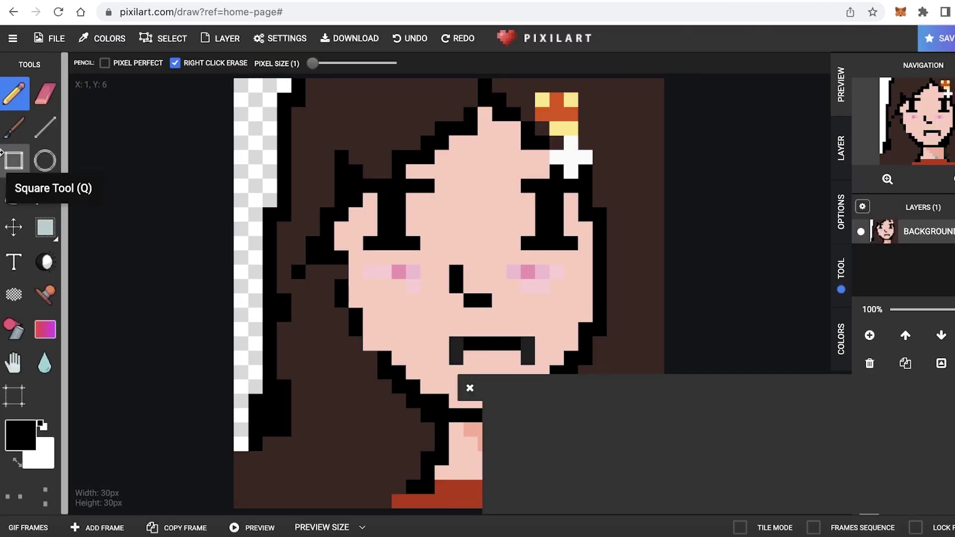
Step: Clear the old autosaved drawing with File > Clear and confirm
{"action": "left_click", "coordinate": [52, 38]}
{"action": "left_click_drag", "start_coordinate": [628, 171], "coordinate": [603, 187]}
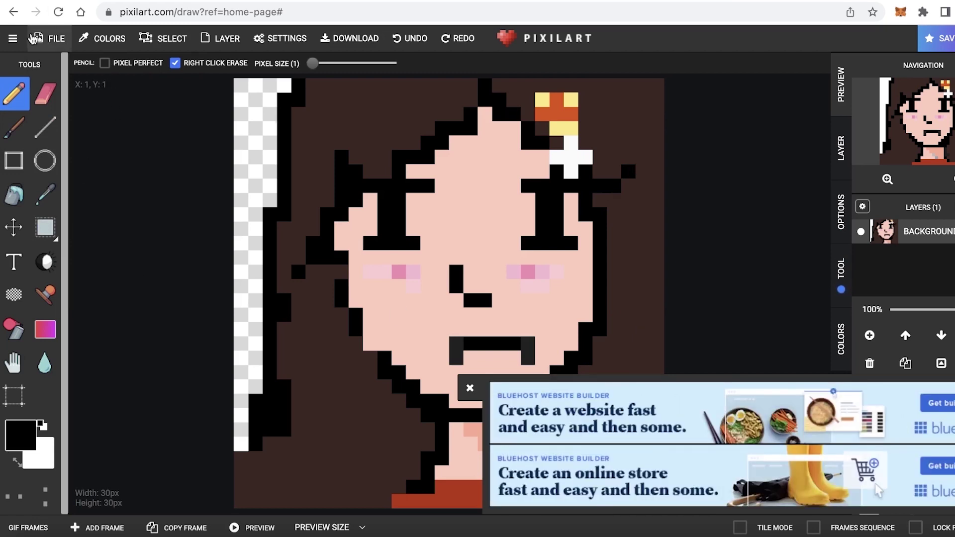
{"action": "left_click", "coordinate": [53, 38]}
{"action": "left_click", "coordinate": [64, 96]}
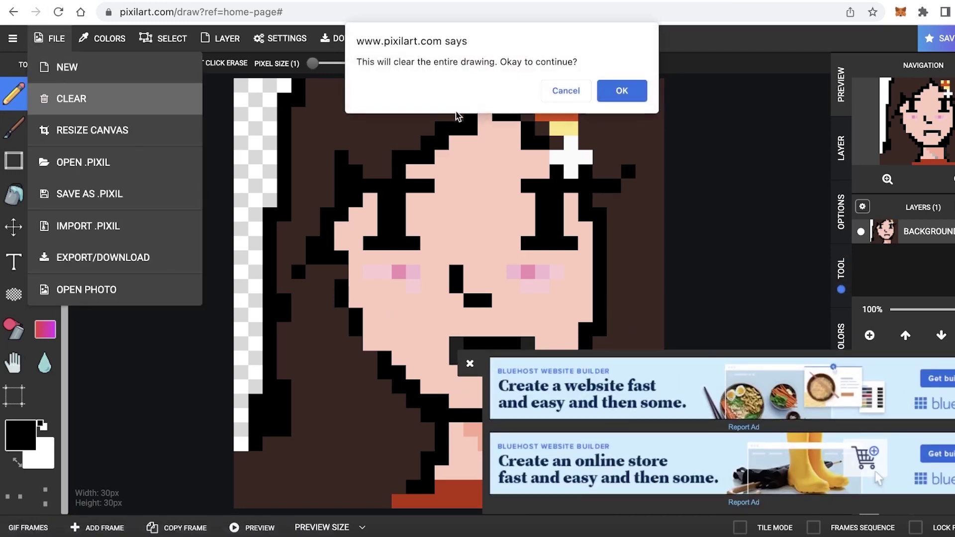
{"action": "key", "text": "Return"}
Step: Create a new 10×10 pixel drawing, confirming it replaces the current one
{"action": "left_click", "coordinate": [69, 48]}
{"action": "left_click", "coordinate": [75, 66]}
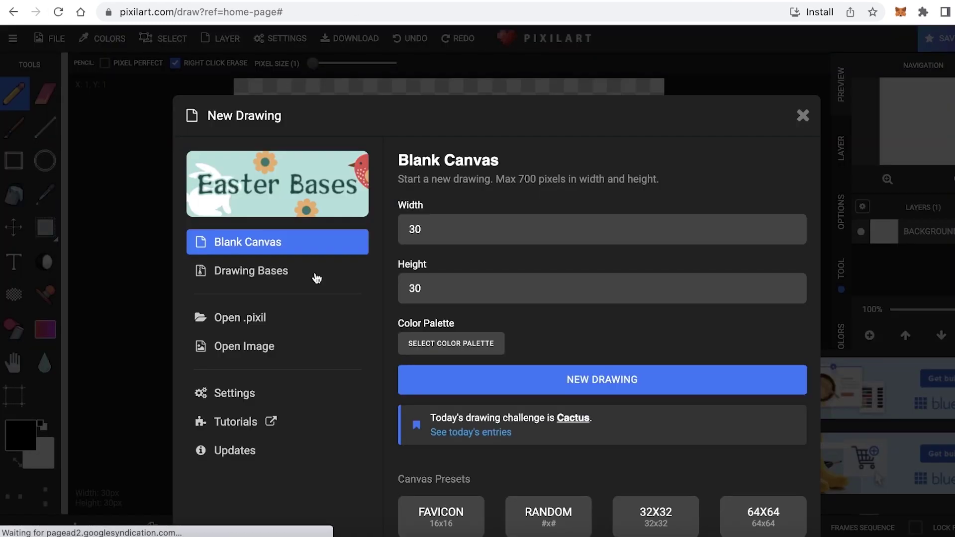
{"action": "scroll", "coordinate": [653, 166], "scroll_direction": "down", "scroll_amount": 4}
{"action": "scroll", "coordinate": [598, 174], "scroll_direction": "up", "scroll_amount": 4}
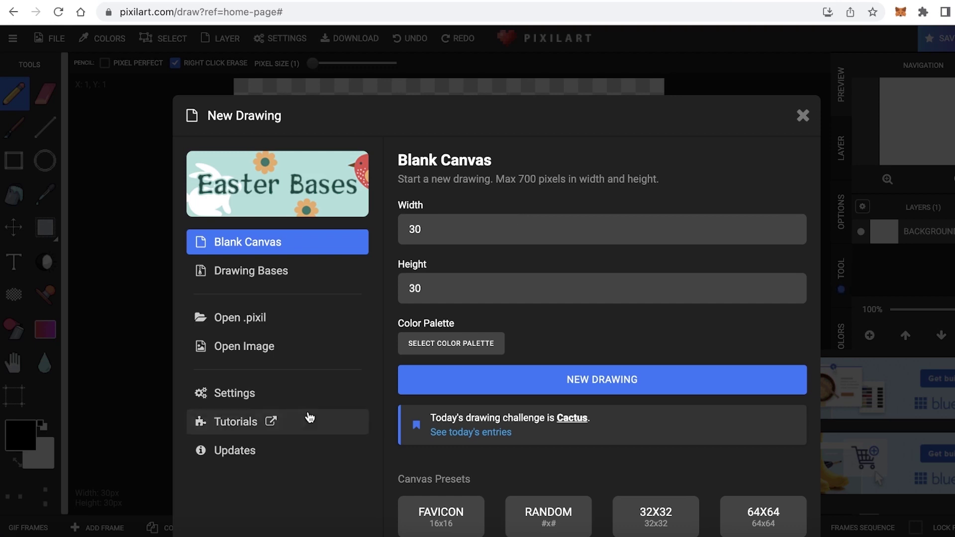
{"action": "left_click", "coordinate": [552, 237]}
{"action": "type", "text": "10"}
{"action": "left_click", "coordinate": [536, 286]}
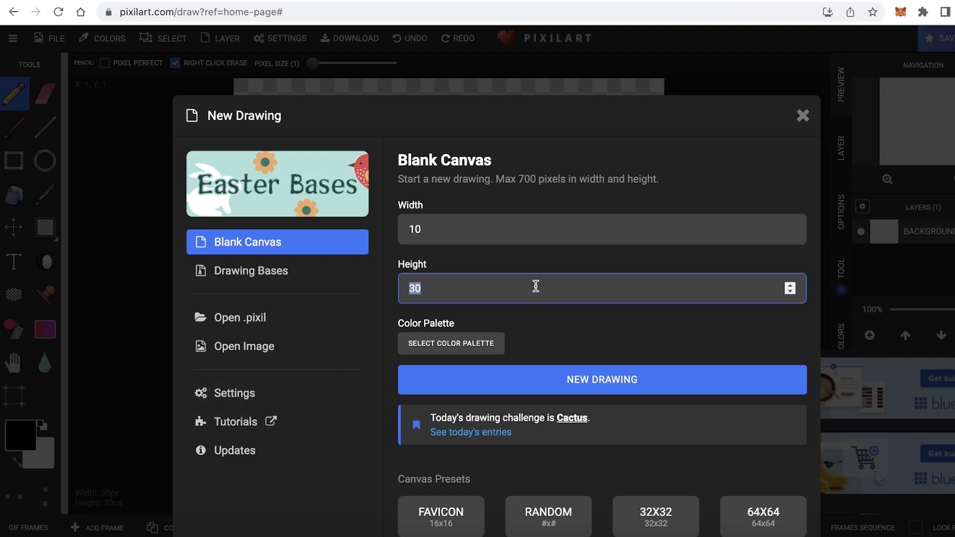
{"action": "type", "text": "10"}
{"action": "left_click", "coordinate": [550, 381]}
{"action": "left_click", "coordinate": [622, 91]}
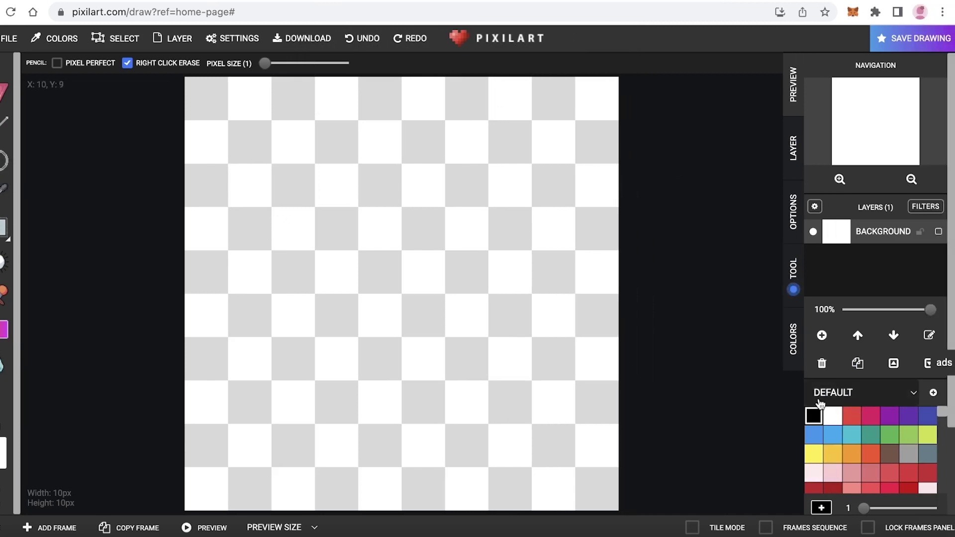
Step: Draw two 2×2 black eyes and a first smile stroke, then undo the smile
{"action": "mouse_move", "coordinate": [473, 238]}
{"action": "left_mouse_down"}
{"action": "mouse_move", "coordinate": [464, 198]}
{"action": "mouse_move", "coordinate": [503, 219]}
{"action": "left_mouse_up"}
{"action": "mouse_move", "coordinate": [335, 186]}
{"action": "left_mouse_down"}
{"action": "mouse_move", "coordinate": [362, 182]}
{"action": "mouse_move", "coordinate": [344, 229]}
{"action": "left_mouse_up"}
{"action": "mouse_move", "coordinate": [496, 370]}
{"action": "left_mouse_down"}
{"action": "mouse_move", "coordinate": [450, 392]}
{"action": "mouse_move", "coordinate": [414, 396]}
{"action": "mouse_move", "coordinate": [387, 397]}
{"action": "mouse_move", "coordinate": [346, 374]}
{"action": "left_mouse_up"}
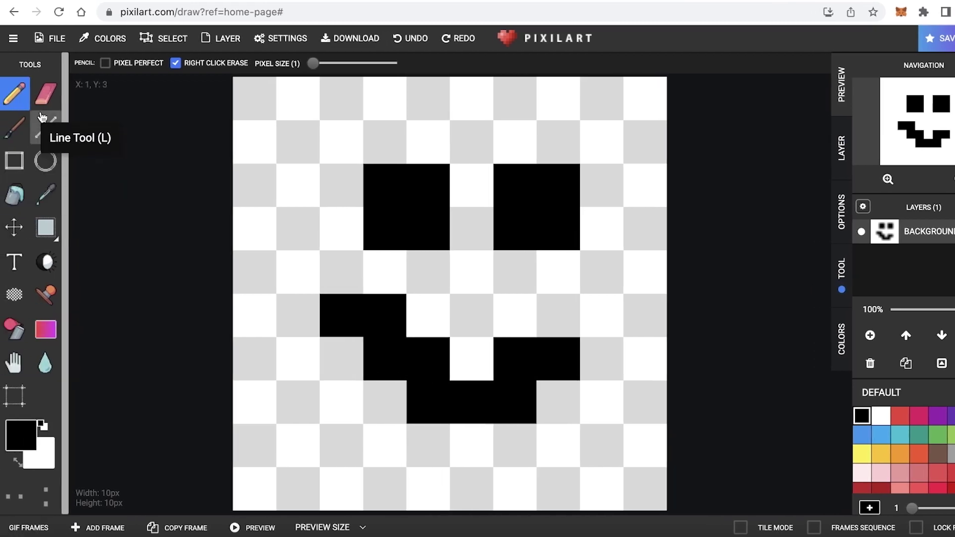
{"action": "left_click", "coordinate": [2, 92]}
{"action": "key", "text": "ctrl+z"}
Step: Redraw the curved black smile, erasing the stray pixel at X3 Y8 and fixing X8 Y6
{"action": "left_click", "coordinate": [14, 94]}
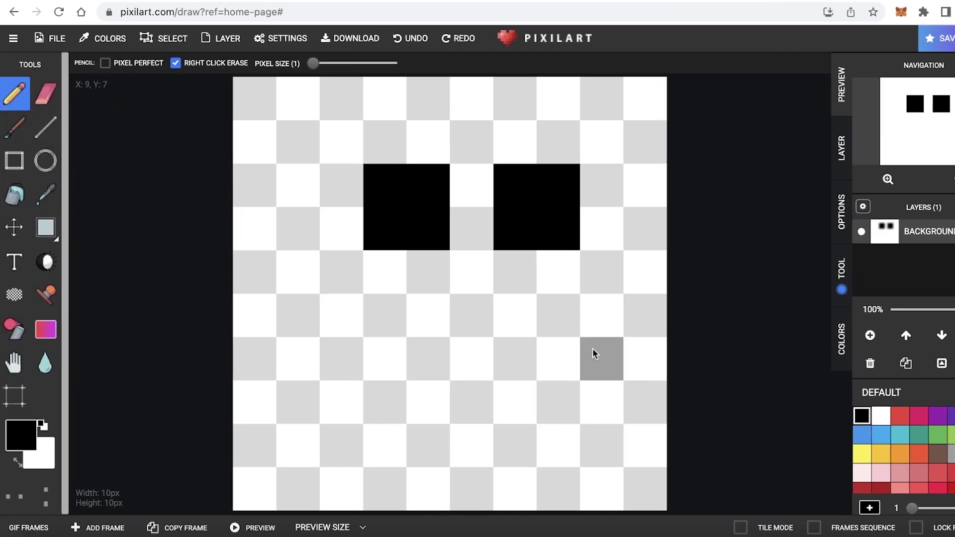
{"action": "left_click", "coordinate": [572, 359]}
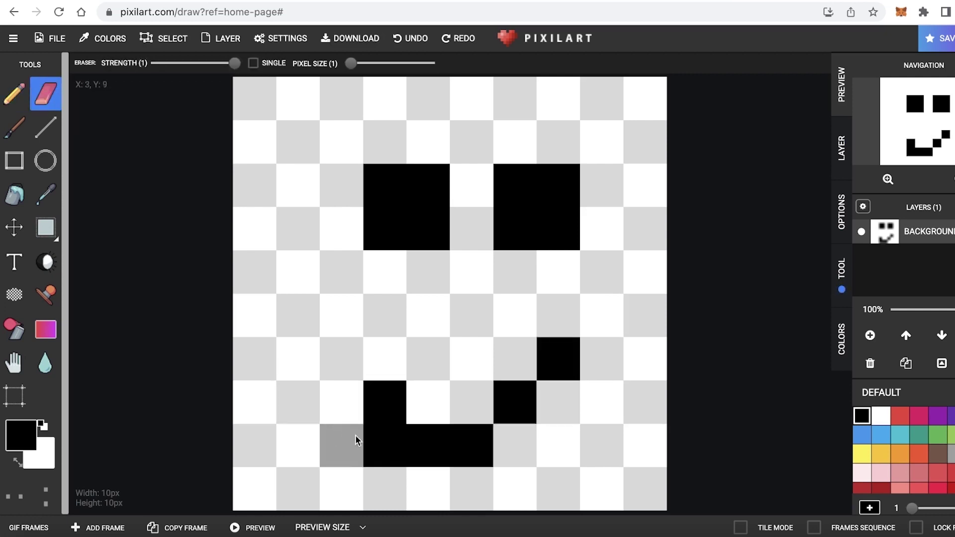
{"action": "left_click", "coordinate": [374, 444]}
{"action": "left_click", "coordinate": [14, 94]}
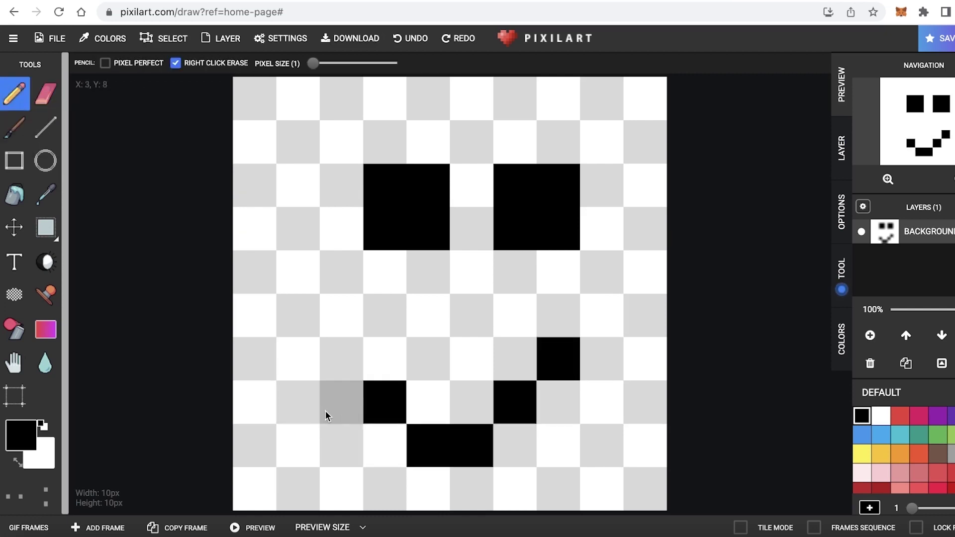
{"action": "left_click", "coordinate": [342, 359]}
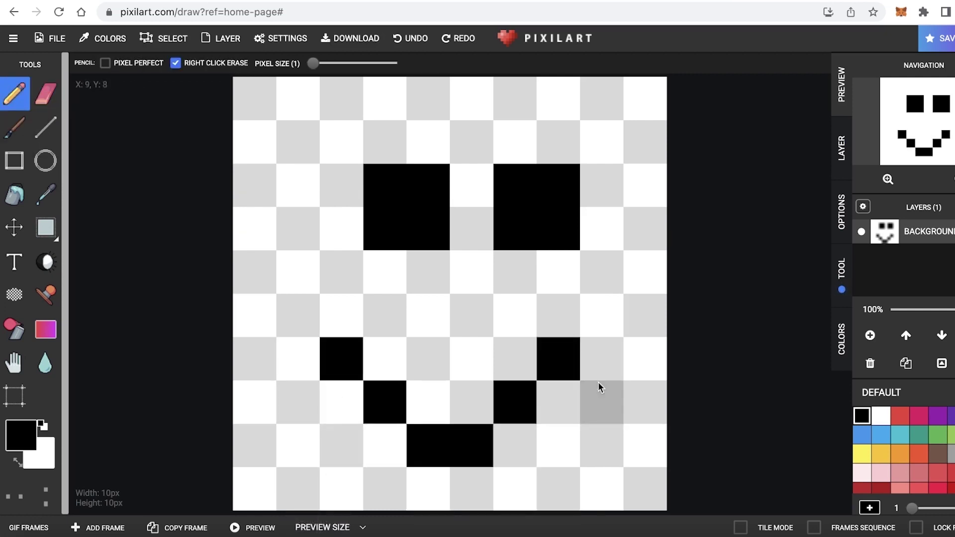
{"action": "right_click", "coordinate": [572, 348]}
{"action": "left_click", "coordinate": [572, 342]}
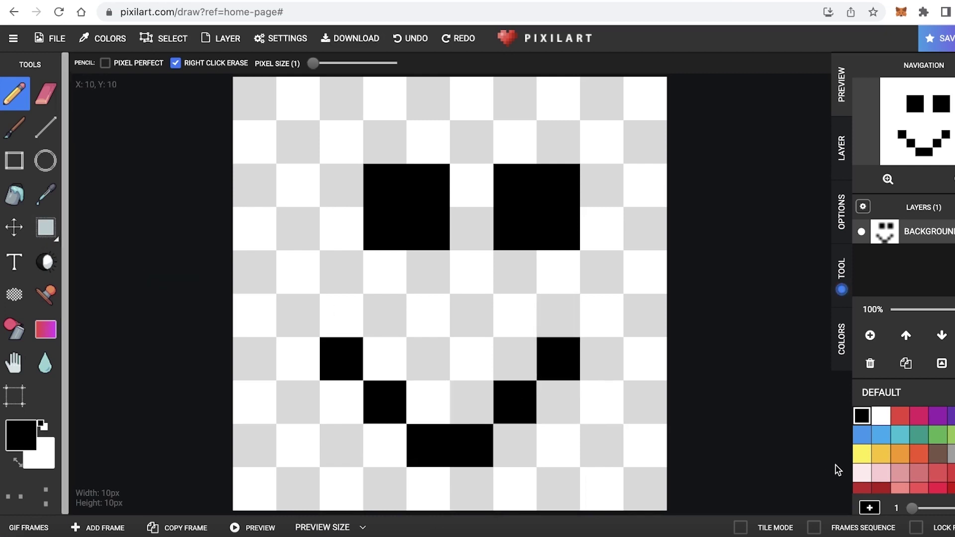
Step: Pick yellow and paint the top rows, the gap between the eyes and the right side
{"action": "left_click", "coordinate": [854, 457]}
{"action": "mouse_move", "coordinate": [299, 103]}
{"action": "left_mouse_down"}
{"action": "mouse_move", "coordinate": [498, 89]}
{"action": "mouse_move", "coordinate": [428, 125]}
{"action": "mouse_move", "coordinate": [580, 120]}
{"action": "left_mouse_up"}
{"action": "left_click_drag", "start_coordinate": [522, 118], "coordinate": [645, 140]}
{"action": "mouse_move", "coordinate": [469, 159]}
{"action": "left_mouse_down"}
{"action": "mouse_move", "coordinate": [479, 283]}
{"action": "mouse_move", "coordinate": [629, 276]}
{"action": "left_mouse_up"}
{"action": "left_click_drag", "start_coordinate": [637, 179], "coordinate": [622, 182]}
{"action": "left_click_drag", "start_coordinate": [624, 220], "coordinate": [619, 225]}
{"action": "mouse_move", "coordinate": [645, 315]}
{"action": "left_mouse_down"}
{"action": "mouse_move", "coordinate": [622, 485]}
{"action": "mouse_move", "coordinate": [620, 327]}
{"action": "mouse_move", "coordinate": [369, 306]}
{"action": "left_mouse_up"}
Step: Paint the left columns, the row below the eyes, and cells in and under the smile yellow
{"action": "mouse_move", "coordinate": [431, 279]}
{"action": "left_mouse_down"}
{"action": "mouse_move", "coordinate": [311, 289]}
{"action": "mouse_move", "coordinate": [287, 180]}
{"action": "mouse_move", "coordinate": [324, 193]}
{"action": "mouse_move", "coordinate": [327, 225]}
{"action": "left_mouse_up"}
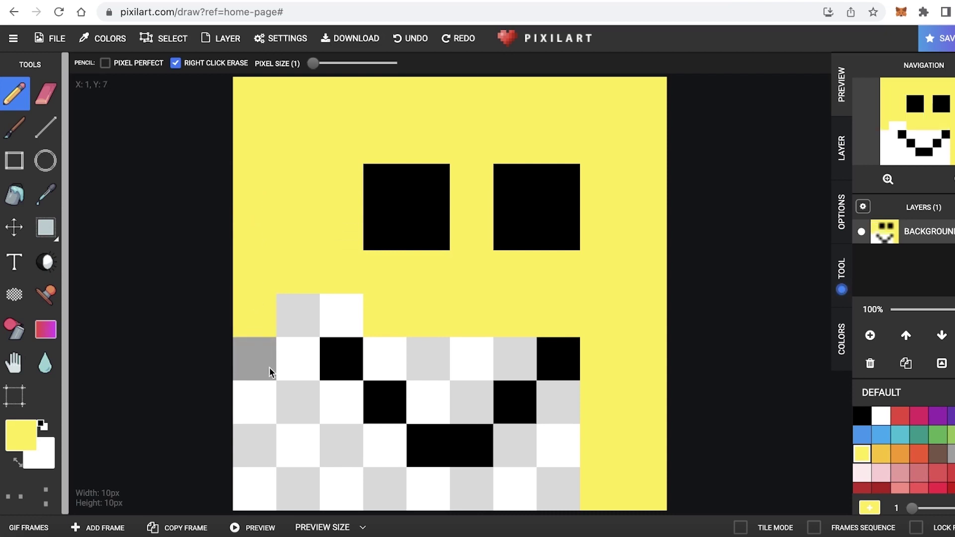
{"action": "left_click_drag", "start_coordinate": [253, 303], "coordinate": [377, 294]}
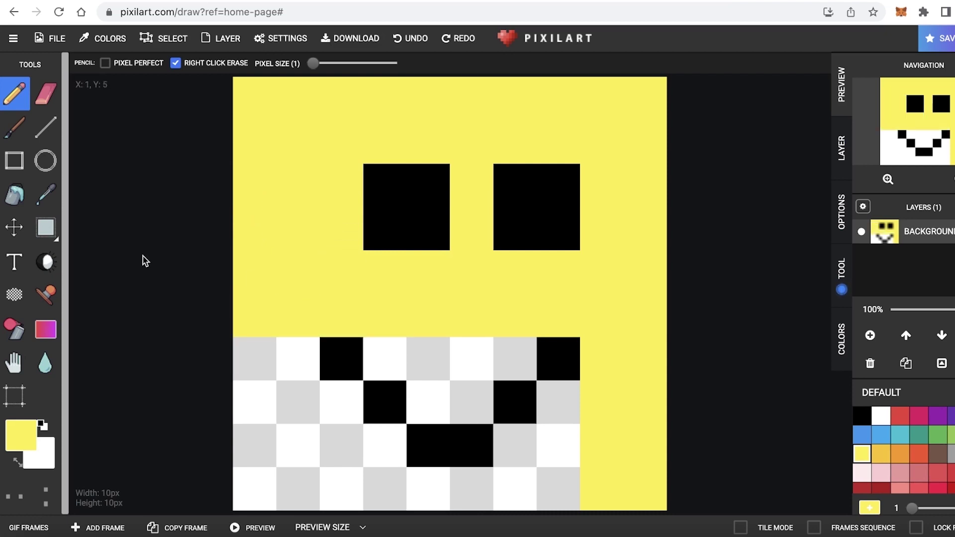
{"action": "left_click", "coordinate": [389, 350]}
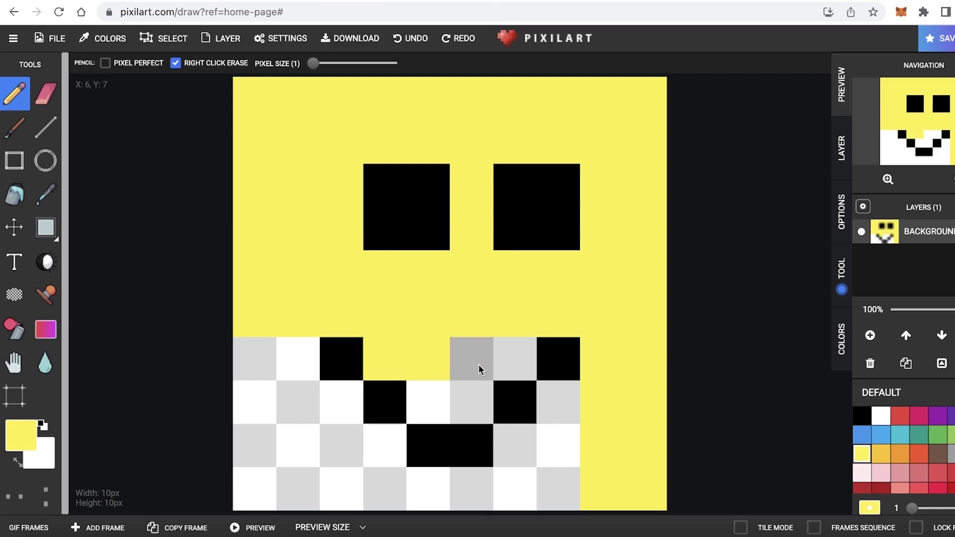
{"action": "left_click_drag", "start_coordinate": [479, 365], "coordinate": [513, 363]}
{"action": "left_click", "coordinate": [480, 390]}
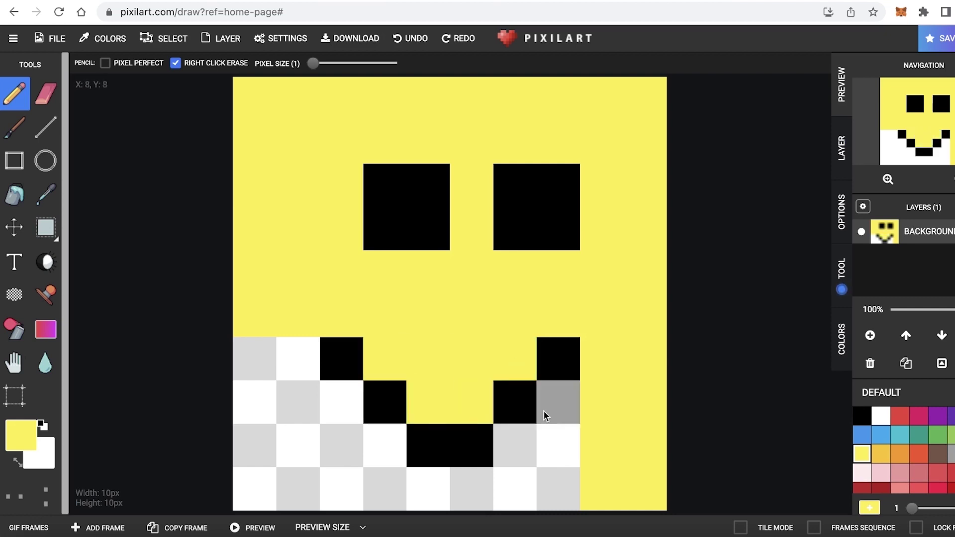
{"action": "mouse_move", "coordinate": [577, 411]}
{"action": "left_mouse_down"}
{"action": "mouse_move", "coordinate": [563, 493]}
{"action": "mouse_move", "coordinate": [541, 494]}
{"action": "mouse_move", "coordinate": [511, 458]}
{"action": "mouse_move", "coordinate": [485, 480]}
{"action": "mouse_move", "coordinate": [393, 493]}
{"action": "mouse_move", "coordinate": [251, 486]}
{"action": "mouse_move", "coordinate": [217, 476]}
{"action": "mouse_move", "coordinate": [252, 337]}
{"action": "mouse_move", "coordinate": [263, 477]}
{"action": "left_mouse_up"}
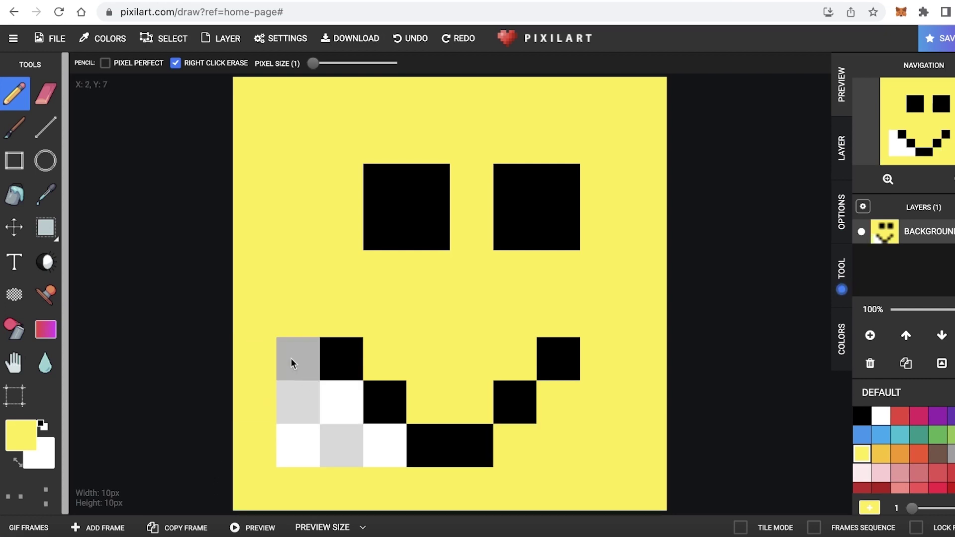
{"action": "mouse_move", "coordinate": [333, 401]}
{"action": "left_mouse_down"}
{"action": "mouse_move", "coordinate": [334, 440]}
{"action": "mouse_move", "coordinate": [381, 452]}
{"action": "left_mouse_up"}
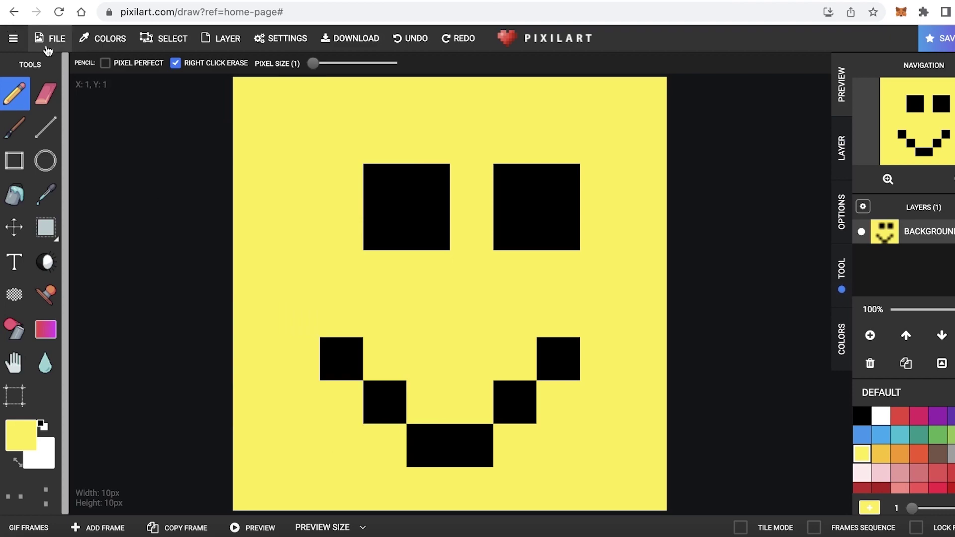
Step: Download the drawing as a PNG and close the image preview
{"action": "left_click", "coordinate": [353, 38]}
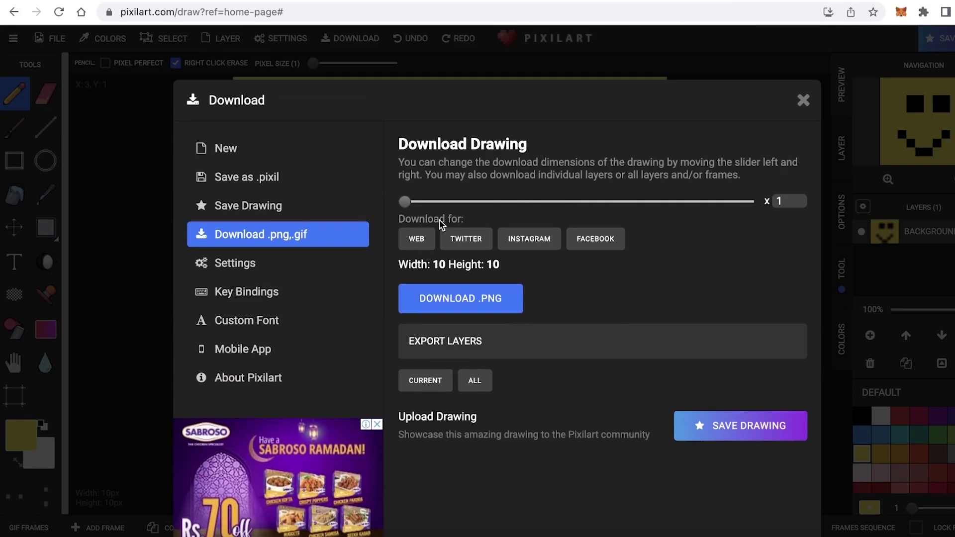
{"action": "left_click", "coordinate": [476, 309]}
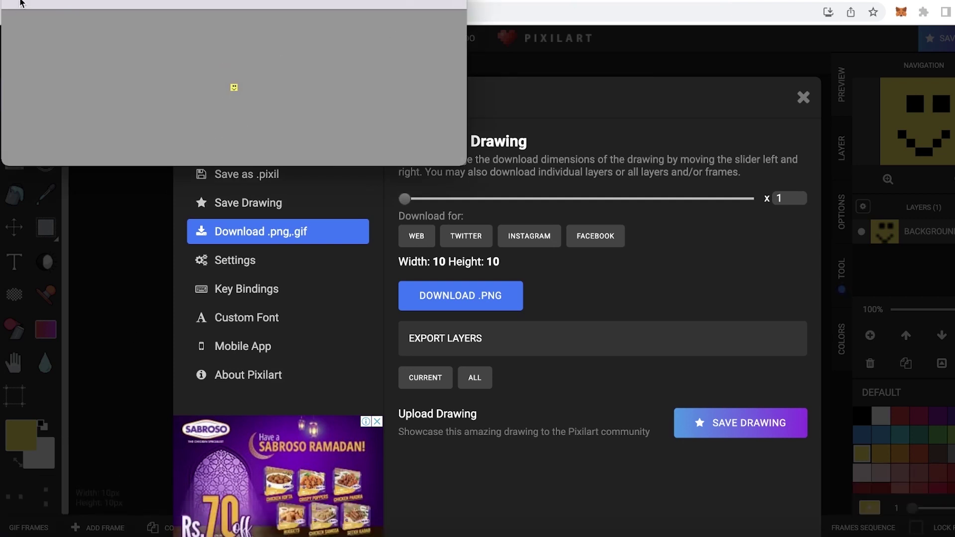
{"action": "left_click", "coordinate": [11, 1]}
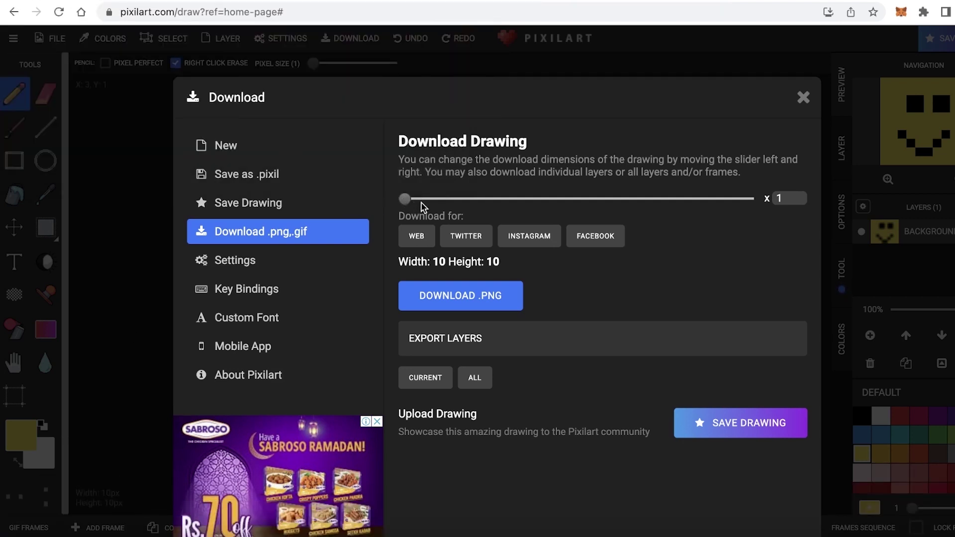
Step: Enlarge the export to 1010×1010, download the PNG again and check its preview
{"action": "left_click_drag", "start_coordinate": [404, 199], "coordinate": [439, 205]}
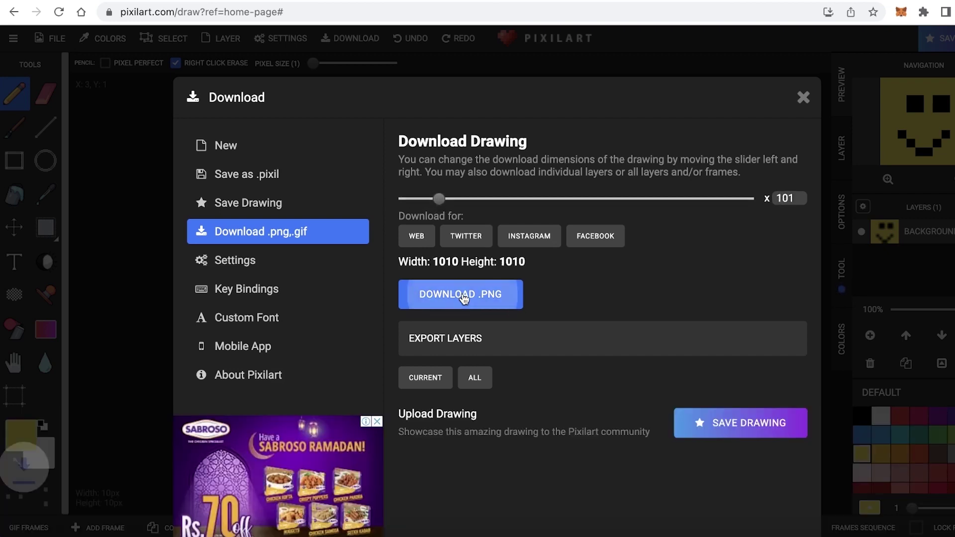
{"action": "left_click", "coordinate": [464, 296]}
{"action": "left_click", "coordinate": [83, 527]}
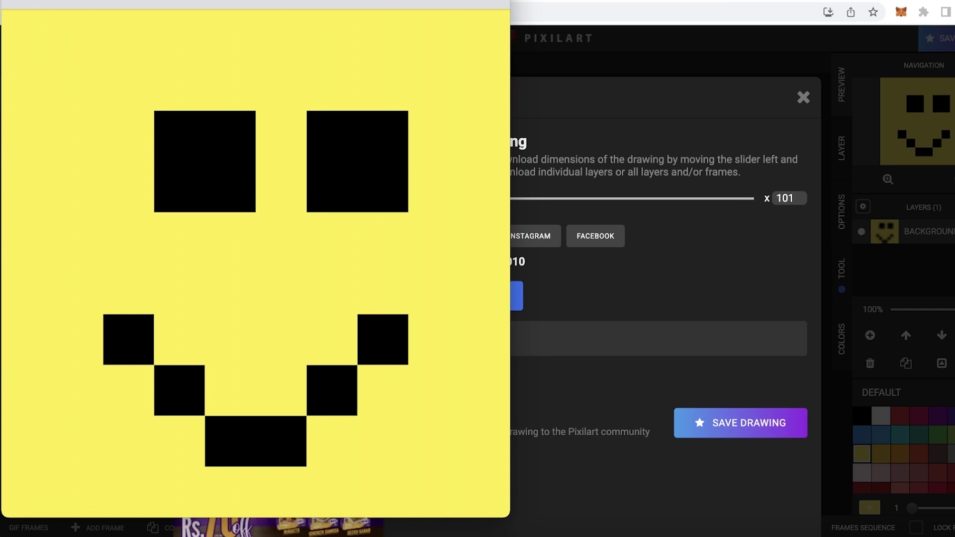
{"action": "left_click", "coordinate": [21, 2]}
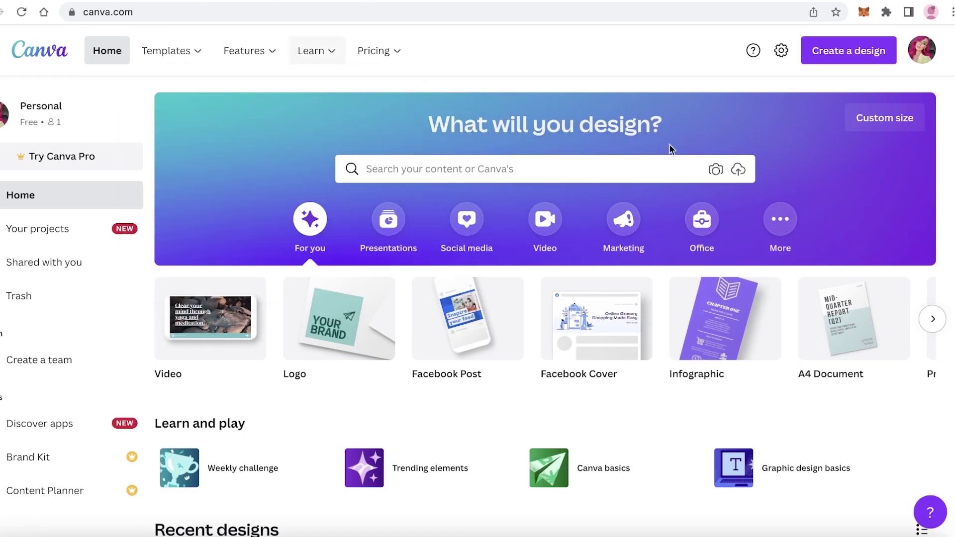
Step: Start a custom-size 12 × 12 in design
{"action": "left_click", "coordinate": [896, 118]}
{"action": "left_click", "coordinate": [871, 182]}
{"action": "left_click", "coordinate": [854, 210]}
{"action": "left_click", "coordinate": [737, 185]}
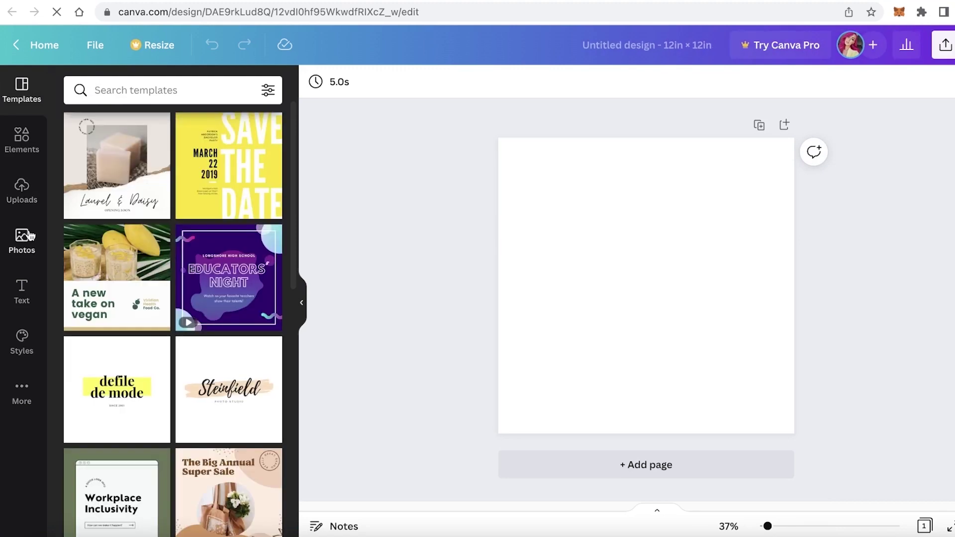
Step: Search Elements for 'line art girl', add the drawing, enlarge it and centre it on the page
{"action": "left_click", "coordinate": [37, 141]}
{"action": "left_click", "coordinate": [122, 92]}
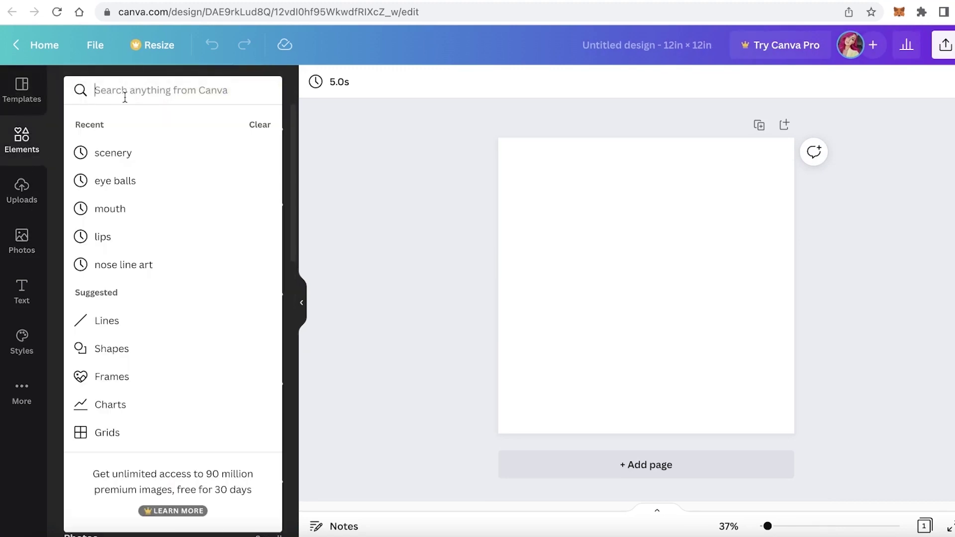
{"action": "type", "text": "line art girl"}
{"action": "key", "text": "Return"}
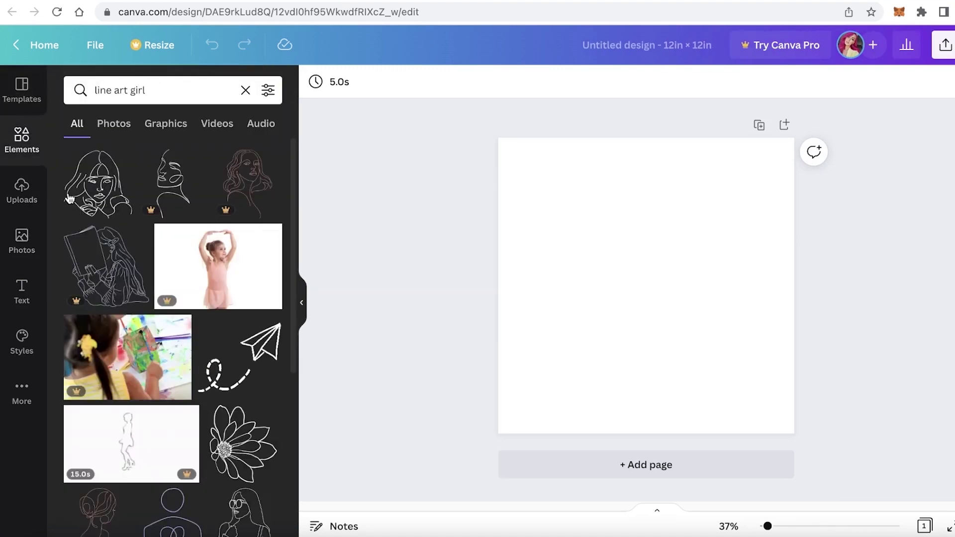
{"action": "left_click", "coordinate": [107, 185]}
{"action": "left_click", "coordinate": [576, 234]}
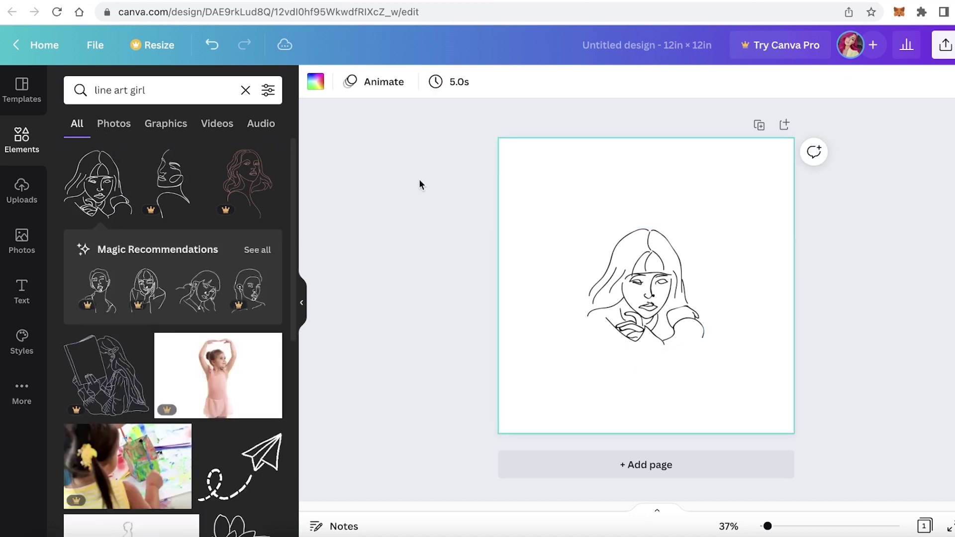
{"action": "left_click", "coordinate": [700, 305]}
{"action": "left_click_drag", "start_coordinate": [710, 228], "coordinate": [779, 149]}
{"action": "left_click_drag", "start_coordinate": [660, 241], "coordinate": [623, 281]}
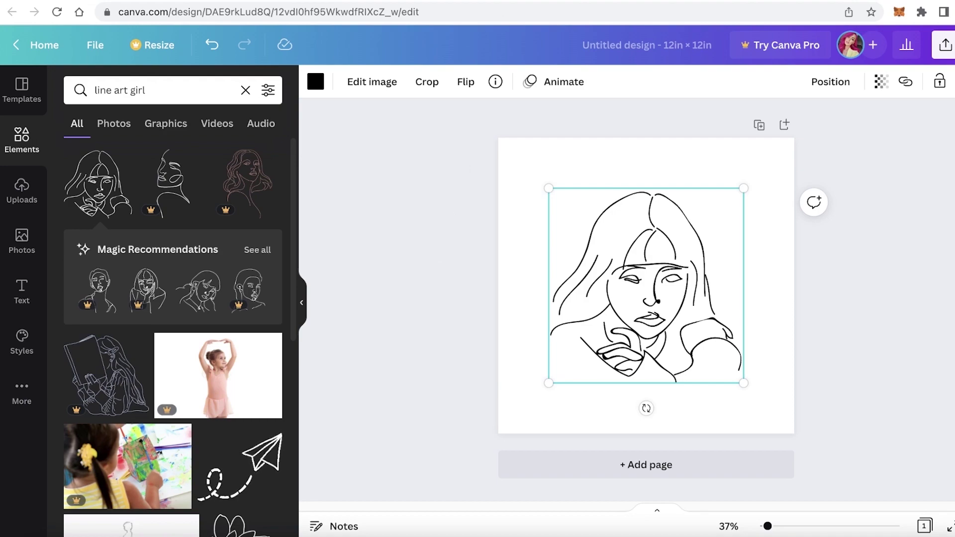
Step: Return to the OpenSea homepage and scroll down to Notable Drops and back up
{"action": "left_click", "coordinate": [505, 1]}
{"action": "left_click", "coordinate": [85, 68]}
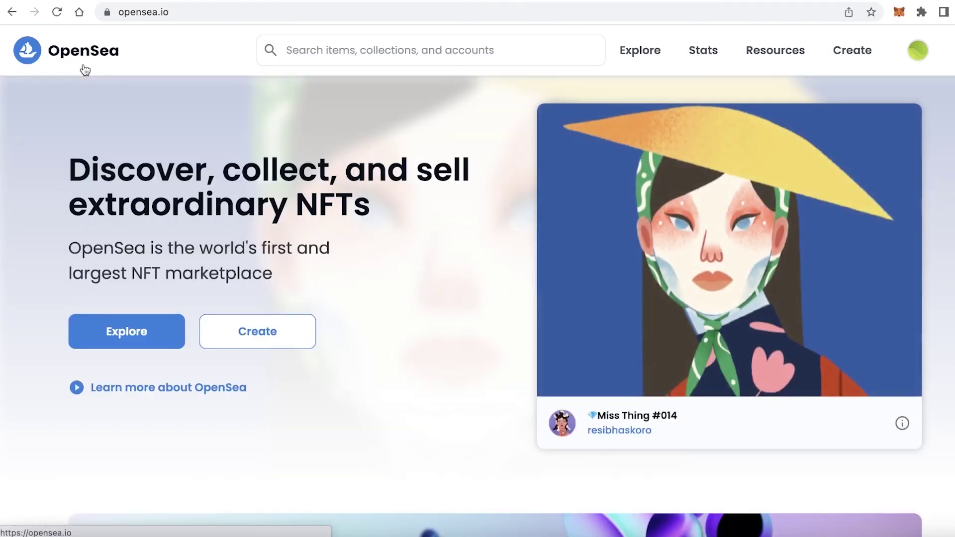
{"action": "scroll", "coordinate": [176, 250], "scroll_direction": "down", "scroll_amount": 5}
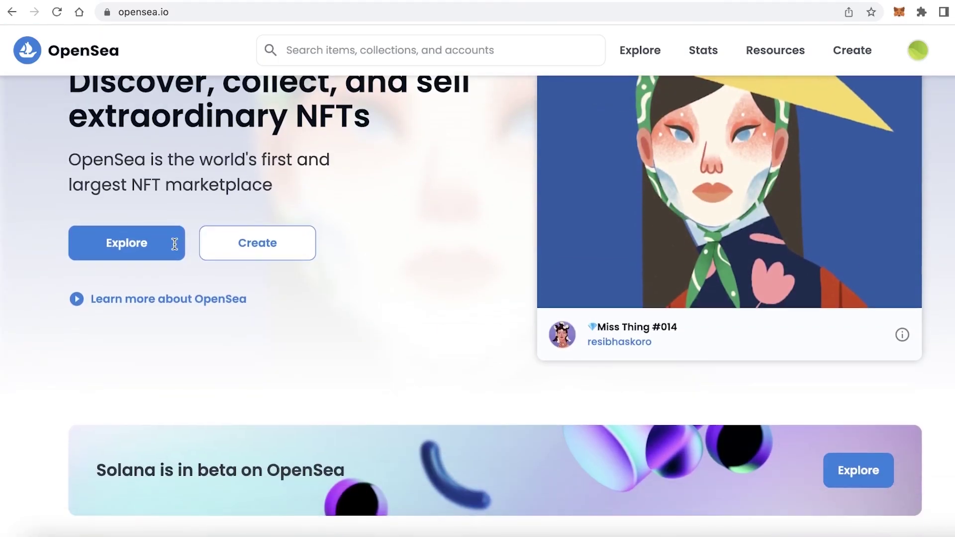
{"action": "scroll", "coordinate": [176, 250], "scroll_direction": "down", "scroll_amount": 4}
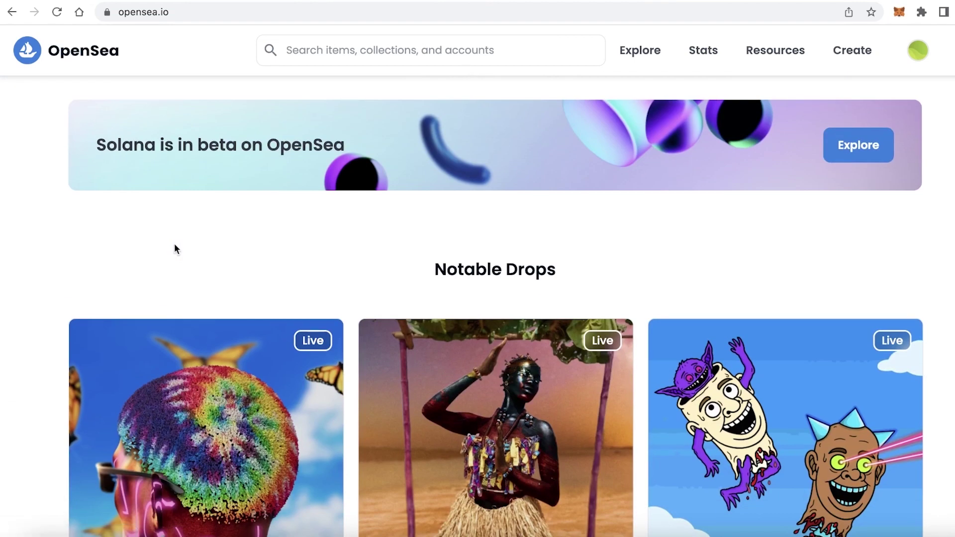
{"action": "scroll", "coordinate": [176, 234], "scroll_direction": "down", "scroll_amount": 2}
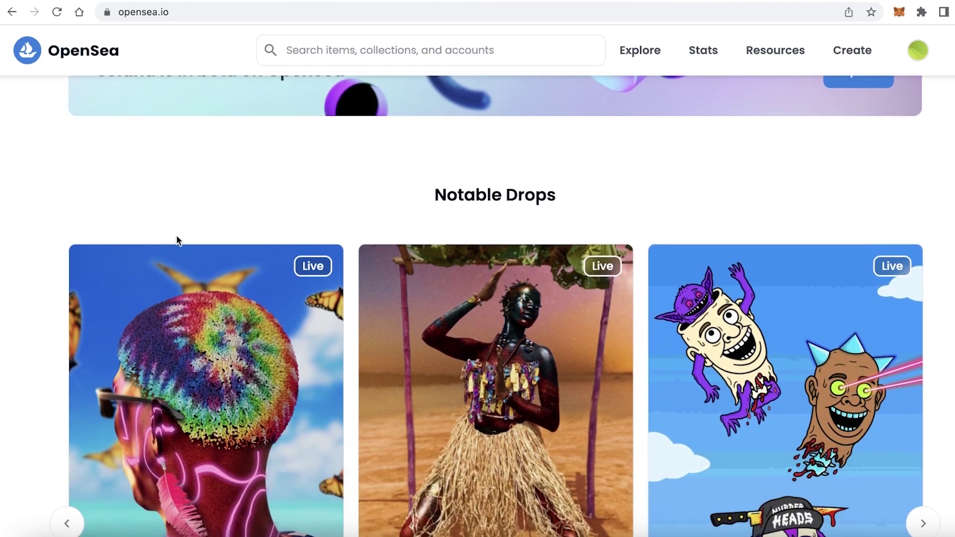
{"action": "scroll", "coordinate": [176, 235], "scroll_direction": "up", "scroll_amount": 9}
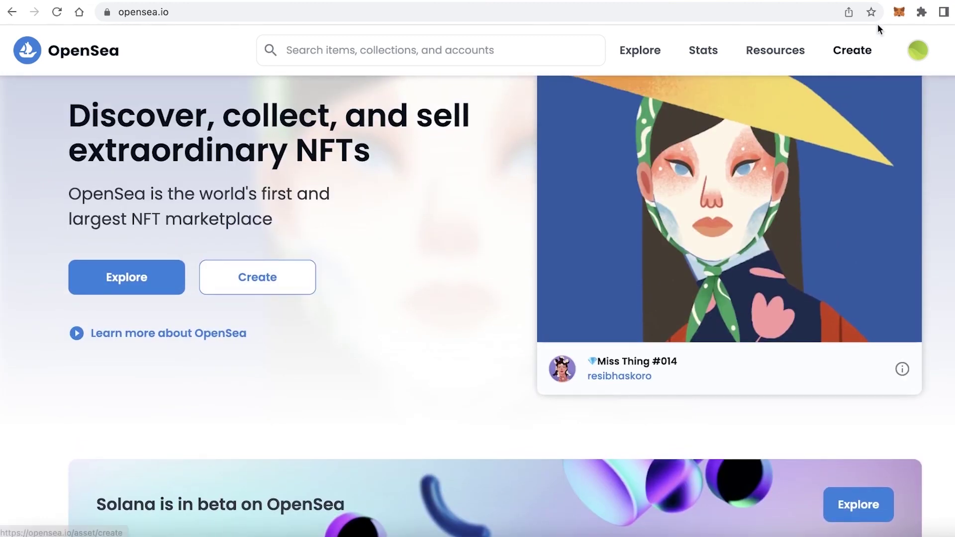
Step: Dismiss MetaMask's Protect your funds notice, confirm the 0 ETH Mainnet balance, and close the wallet
{"action": "left_click", "coordinate": [899, 11]}
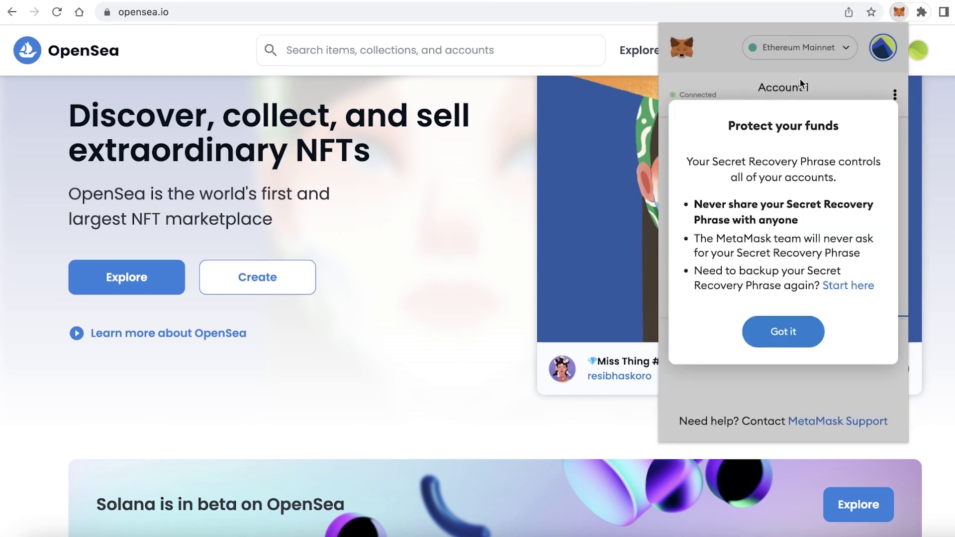
{"action": "left_click", "coordinate": [786, 332]}
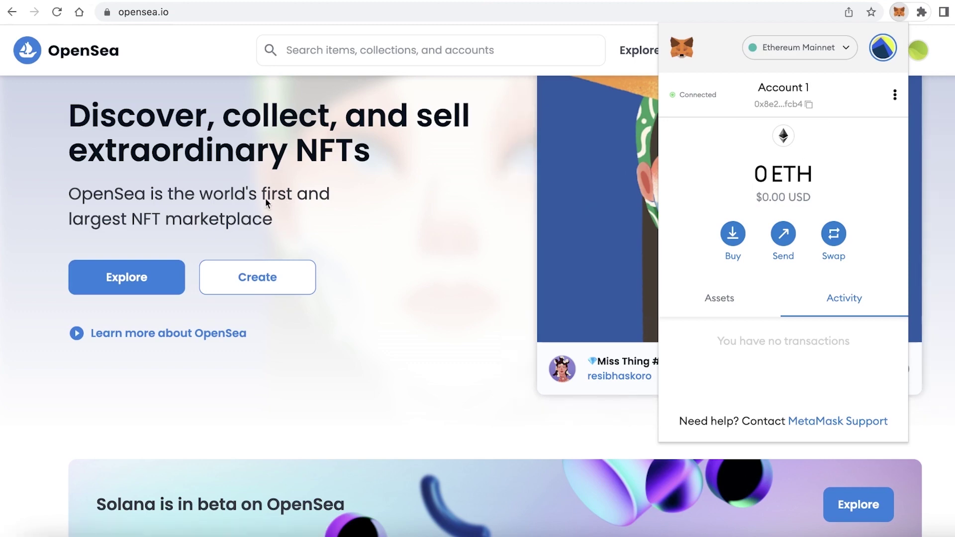
{"action": "left_click", "coordinate": [180, 241]}
{"action": "scroll", "coordinate": [297, 231], "scroll_direction": "down", "scroll_amount": 10}
{"action": "scroll", "coordinate": [297, 231], "scroll_direction": "up", "scroll_amount": 10}
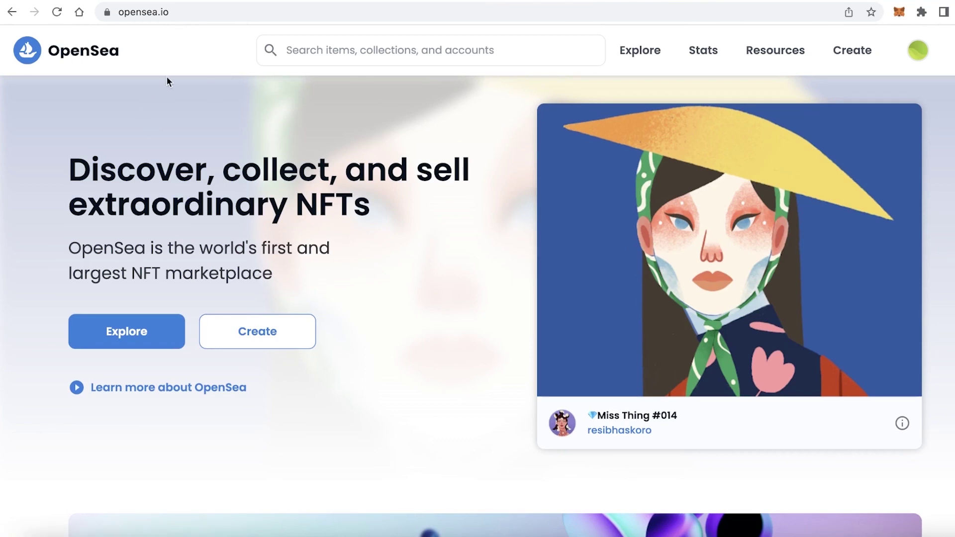
Step: Start a new OpenSea item and sign the MetaMask signature request to reach opensea.io/asset/create
{"action": "scroll", "coordinate": [409, 215], "scroll_direction": "down", "scroll_amount": 4}
{"action": "scroll", "coordinate": [398, 159], "scroll_direction": "up", "scroll_amount": 4}
{"action": "left_click", "coordinate": [257, 343]}
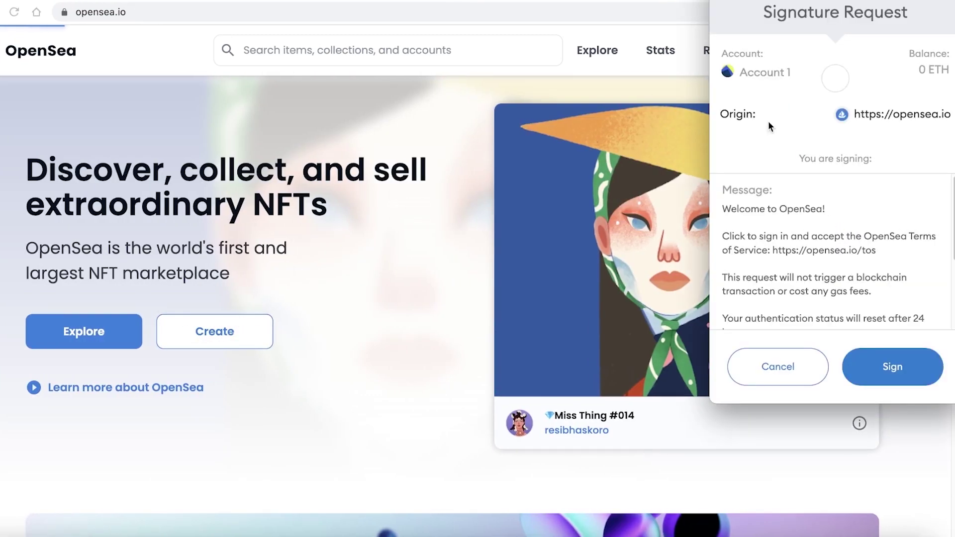
{"action": "left_click_drag", "start_coordinate": [856, 12], "coordinate": [508, 154]}
{"action": "left_click_drag", "start_coordinate": [556, 132], "coordinate": [559, 69]}
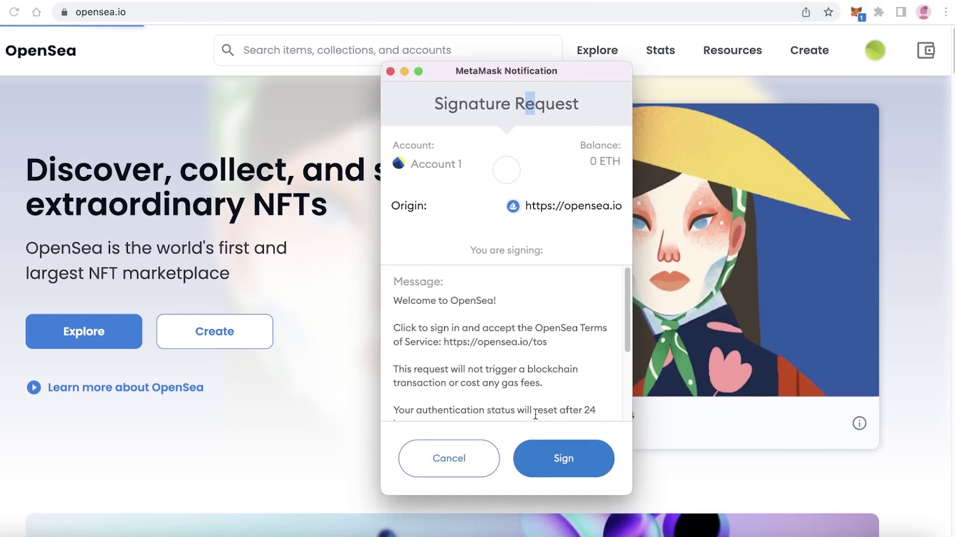
{"action": "left_click", "coordinate": [563, 453]}
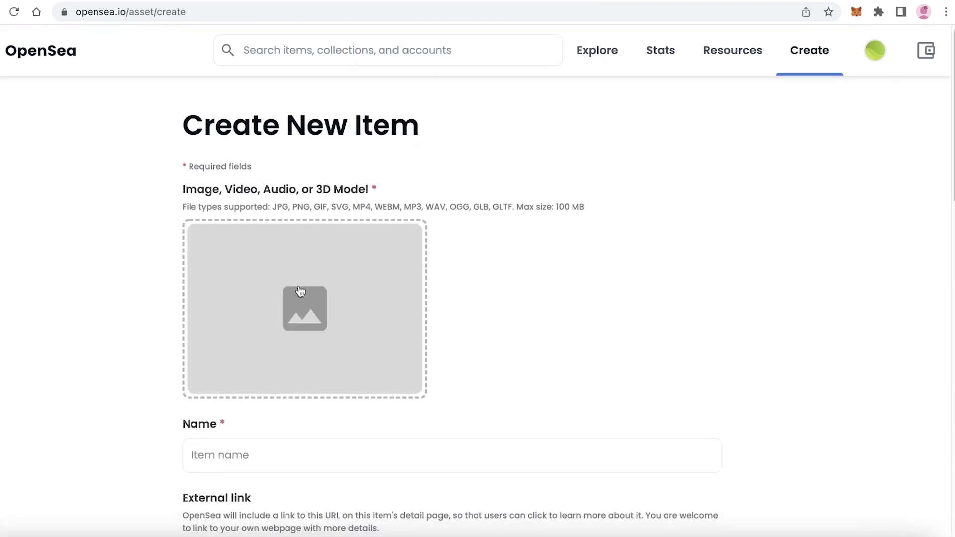
Step: Upload pixil-frame-0 (1).png, the yellow smiley image, to the new item
{"action": "left_click", "coordinate": [301, 297]}
{"action": "left_click", "coordinate": [346, 205]}
{"action": "left_click", "coordinate": [717, 391]}
{"action": "scroll", "coordinate": [173, 407], "scroll_direction": "down", "scroll_amount": 4}
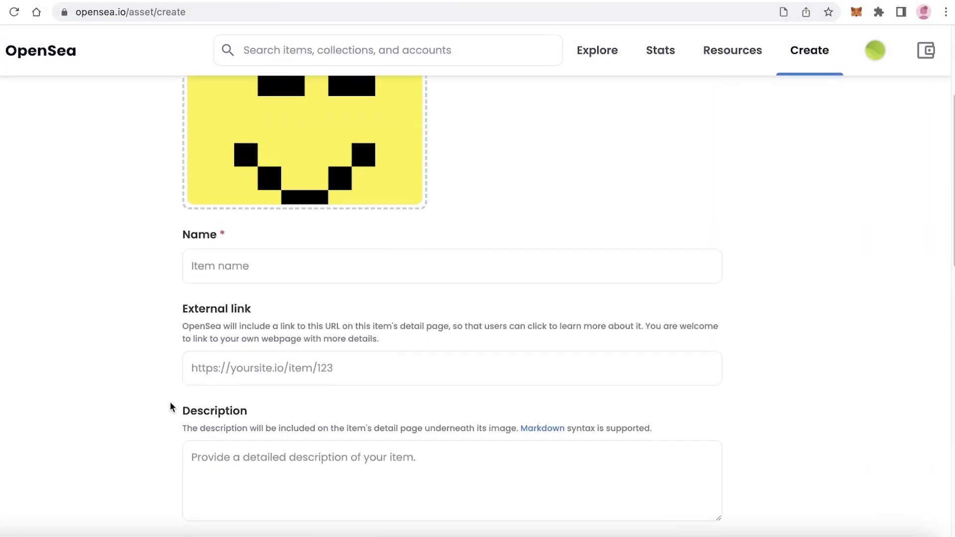
Step: Paste 'Bit SMiley' into the Name field and place the cursor in the Description field
{"action": "left_click", "coordinate": [318, 261]}
{"action": "type", "text": "Bit Smiley"}
{"action": "scroll", "coordinate": [306, 237], "scroll_direction": "down", "scroll_amount": 8}
{"action": "scroll", "coordinate": [305, 238], "scroll_direction": "up", "scroll_amount": 4}
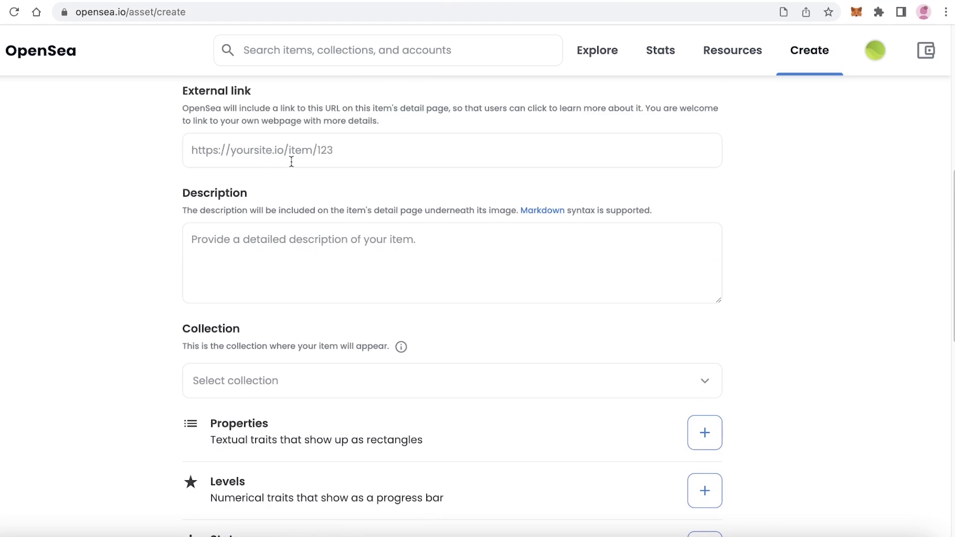
{"action": "left_click", "coordinate": [310, 243]}
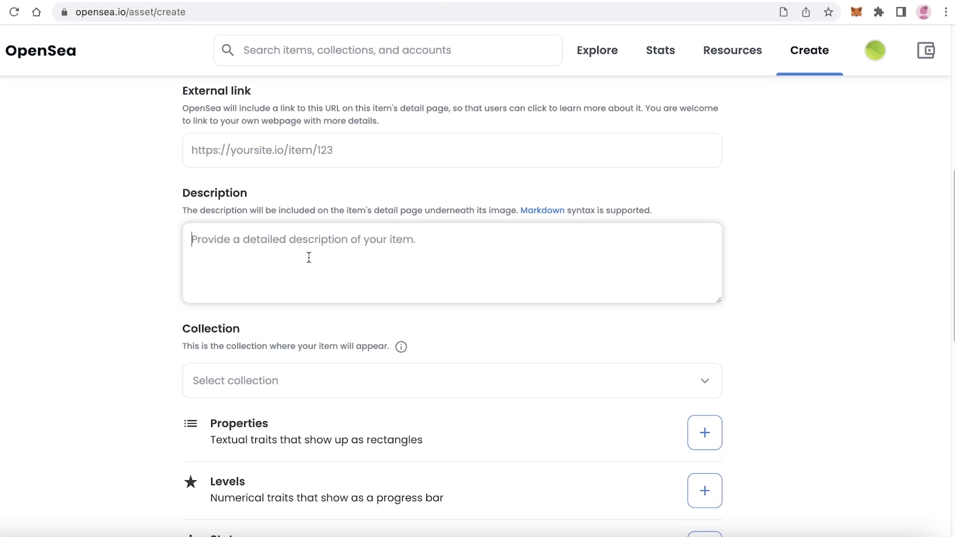
{"action": "scroll", "coordinate": [309, 258], "scroll_direction": "up", "scroll_amount": 7}
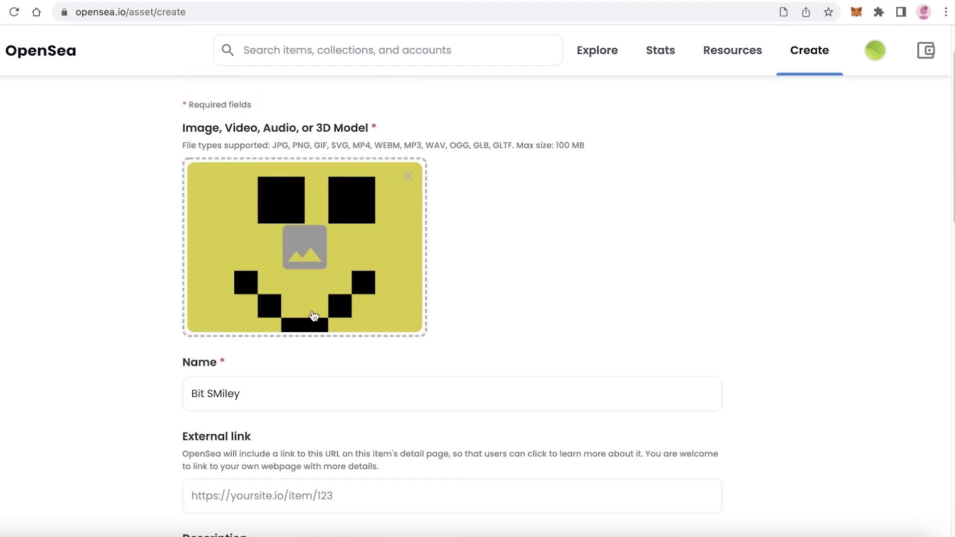
{"action": "scroll", "coordinate": [576, 207], "scroll_direction": "down", "scroll_amount": 4}
{"action": "scroll", "coordinate": [852, 133], "scroll_direction": "down", "scroll_amount": 3}
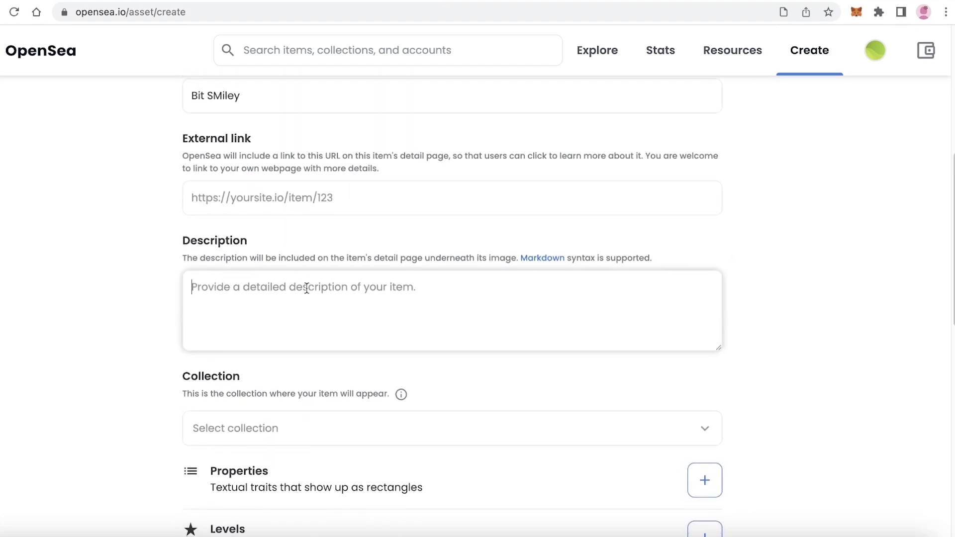
{"action": "scroll", "coordinate": [297, 292], "scroll_direction": "up", "scroll_amount": 9}
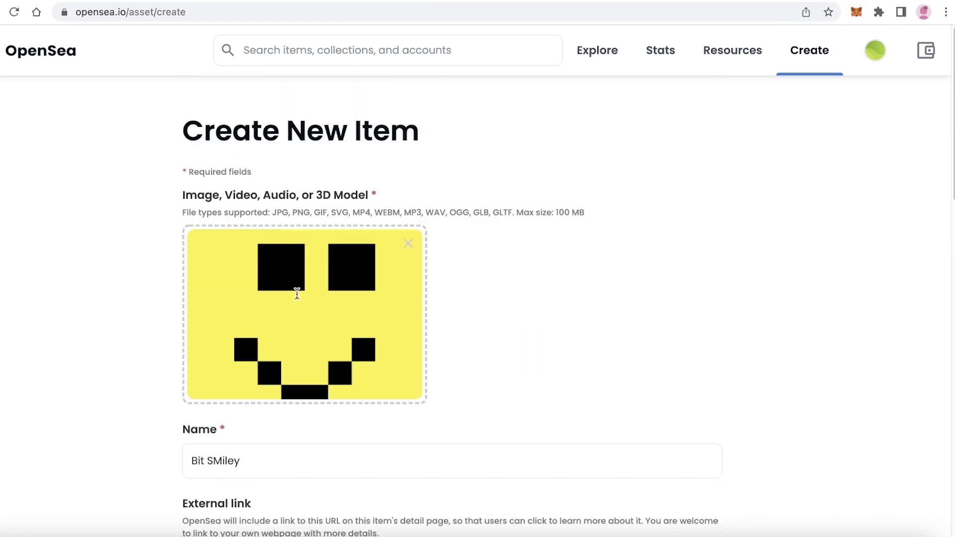
{"action": "scroll", "coordinate": [301, 292], "scroll_direction": "down", "scroll_amount": 4}
{"action": "scroll", "coordinate": [408, 241], "scroll_direction": "down", "scroll_amount": 7}
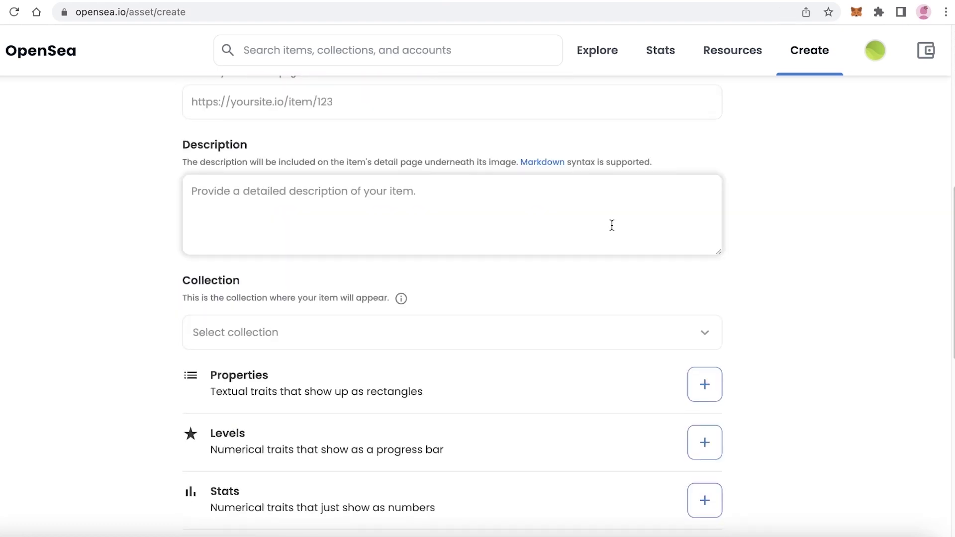
{"action": "scroll", "coordinate": [608, 229], "scroll_direction": "up", "scroll_amount": 3}
{"action": "scroll", "coordinate": [261, 301], "scroll_direction": "down", "scroll_amount": 10}
{"action": "scroll", "coordinate": [237, 271], "scroll_direction": "up", "scroll_amount": 4}
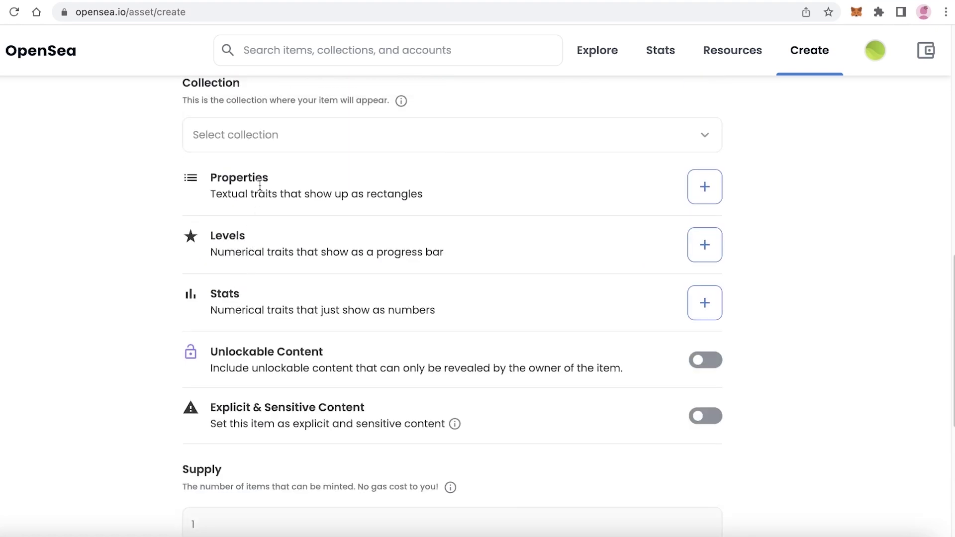
{"action": "left_click", "coordinate": [253, 135]}
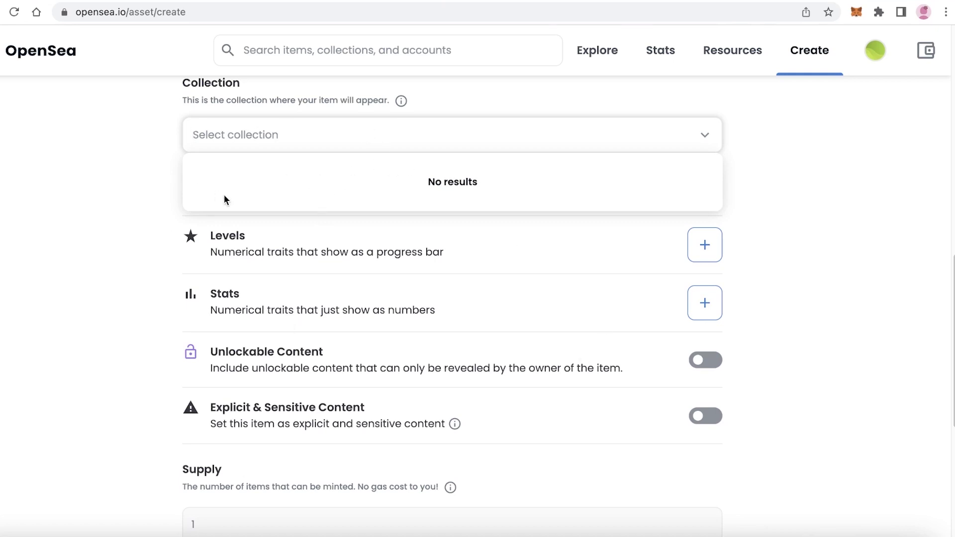
{"action": "left_click", "coordinate": [125, 151]}
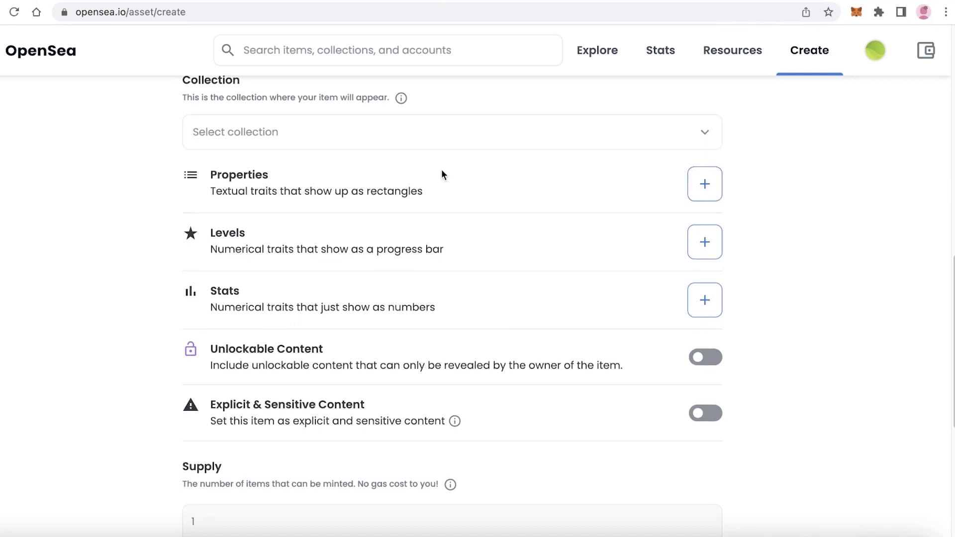
{"action": "scroll", "coordinate": [436, 184], "scroll_direction": "down", "scroll_amount": 3}
{"action": "scroll", "coordinate": [435, 187], "scroll_direction": "up", "scroll_amount": 3}
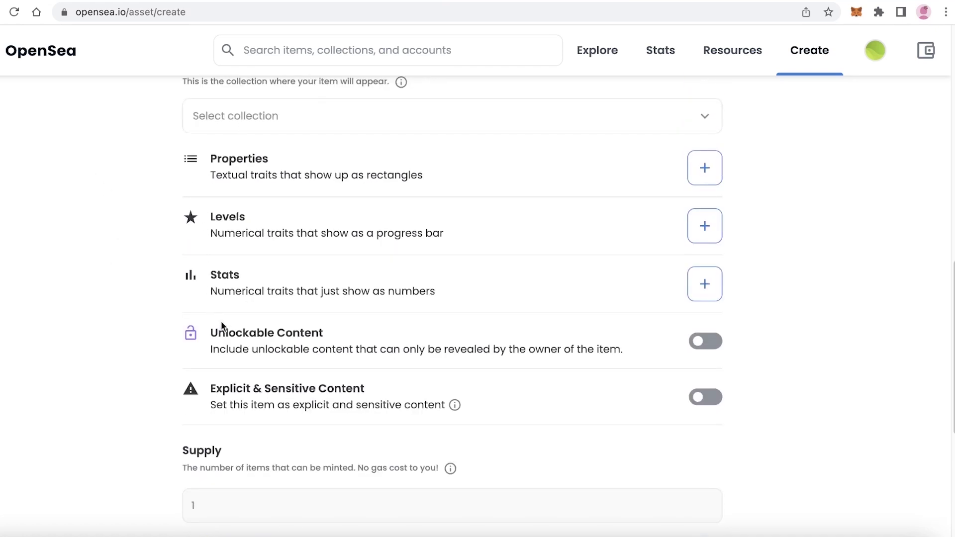
{"action": "scroll", "coordinate": [222, 322], "scroll_direction": "down", "scroll_amount": 1}
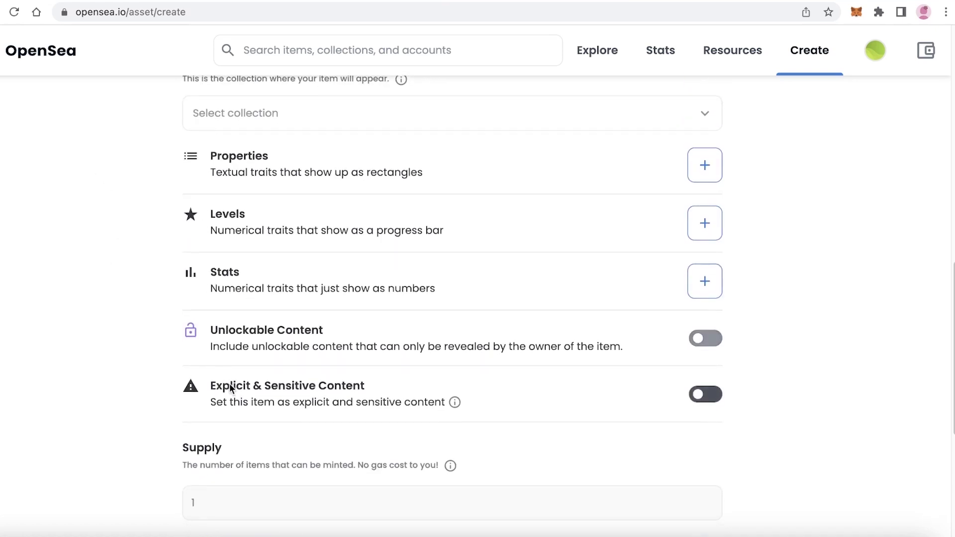
{"action": "scroll", "coordinate": [81, 283], "scroll_direction": "up", "scroll_amount": 2}
{"action": "scroll", "coordinate": [81, 280], "scroll_direction": "down", "scroll_amount": 2}
{"action": "scroll", "coordinate": [84, 285], "scroll_direction": "up", "scroll_amount": 1}
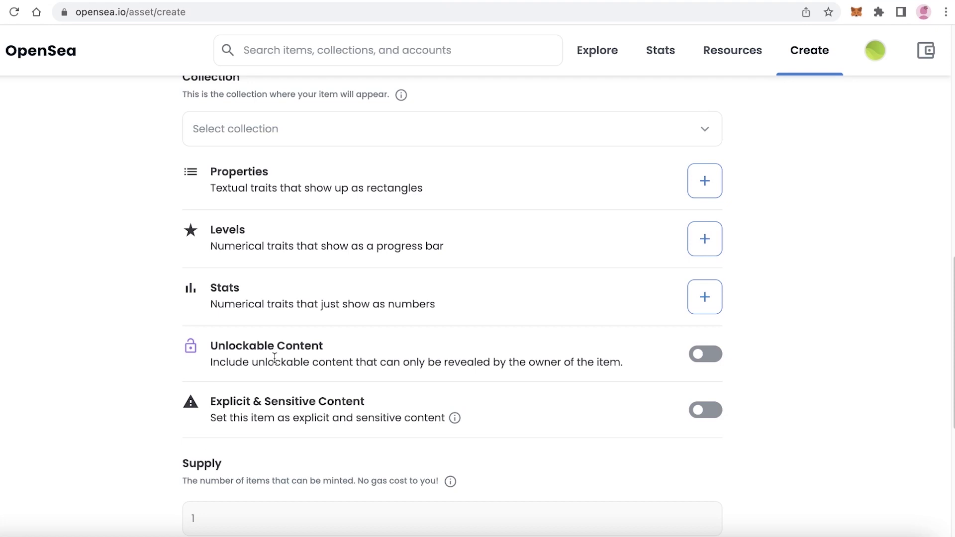
{"action": "scroll", "coordinate": [275, 358], "scroll_direction": "down", "scroll_amount": 6}
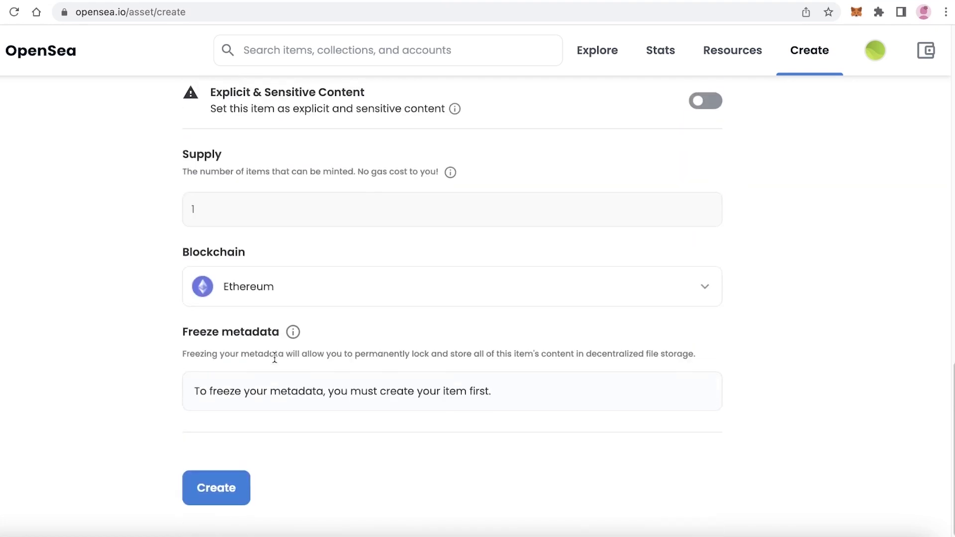
{"action": "scroll", "coordinate": [273, 356], "scroll_direction": "up", "scroll_amount": 4}
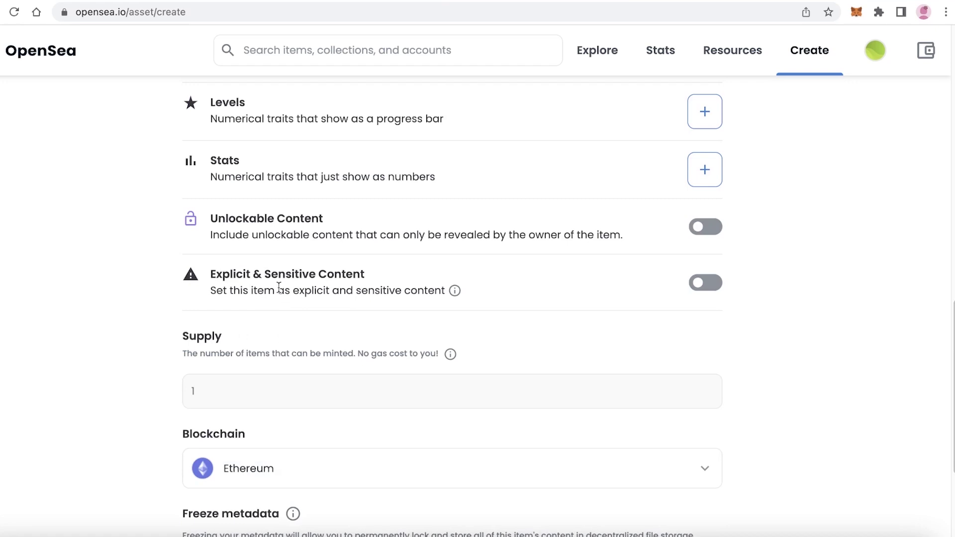
{"action": "scroll", "coordinate": [258, 139], "scroll_direction": "down", "scroll_amount": 4}
{"action": "scroll", "coordinate": [261, 193], "scroll_direction": "up", "scroll_amount": 3}
{"action": "scroll", "coordinate": [263, 219], "scroll_direction": "down", "scroll_amount": 2}
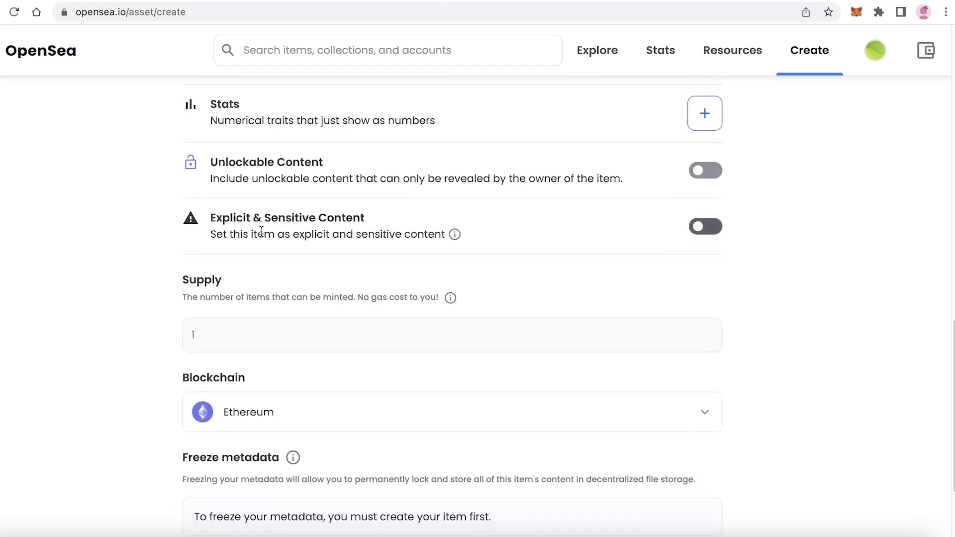
{"action": "scroll", "coordinate": [263, 249], "scroll_direction": "down", "scroll_amount": 3}
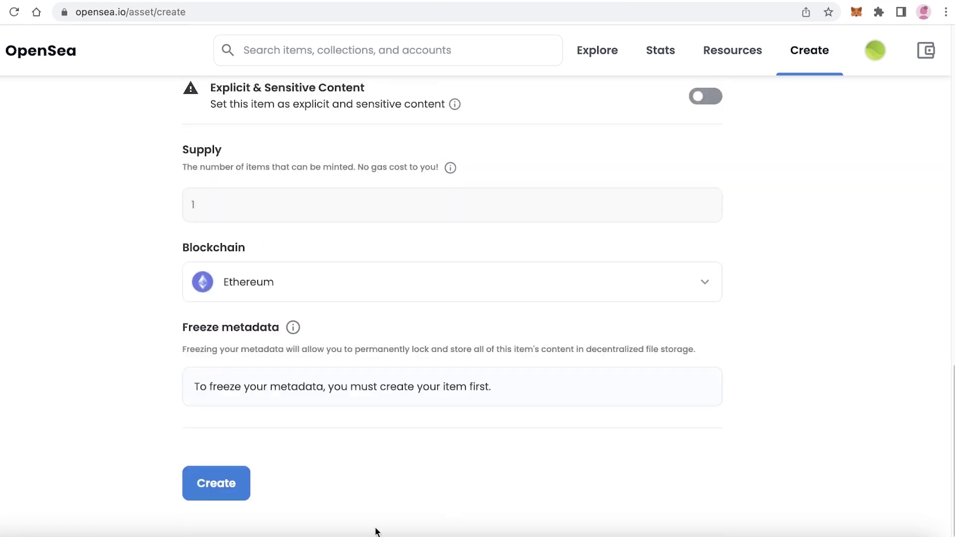
Step: Submit the Bit SMiley item and pass the captcha by selecting the four bus images
{"action": "left_click", "coordinate": [219, 474]}
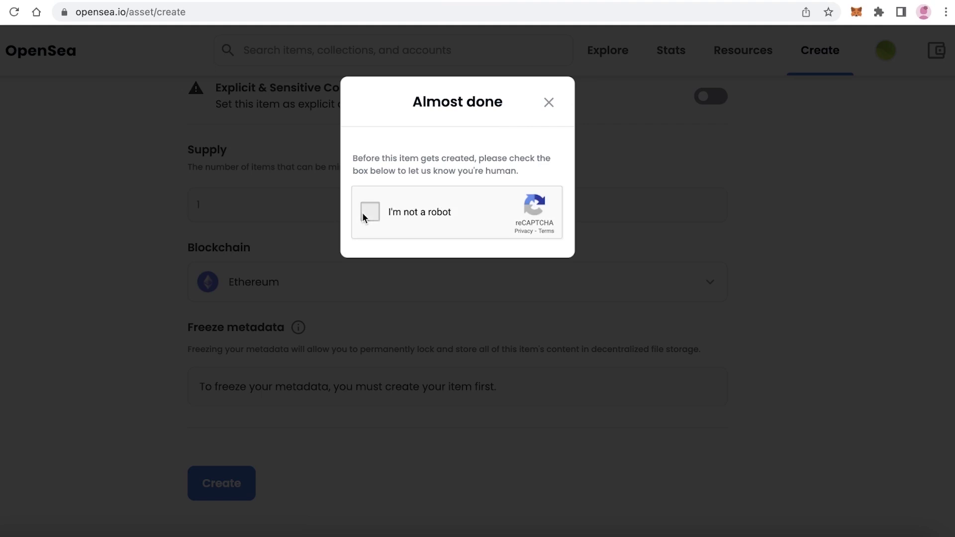
{"action": "left_click", "coordinate": [363, 213]}
{"action": "left_click", "coordinate": [535, 173]}
{"action": "left_click", "coordinate": [618, 348]}
{"action": "left_click", "coordinate": [528, 348]}
{"action": "left_click", "coordinate": [436, 257]}
{"action": "left_click", "coordinate": [628, 419]}
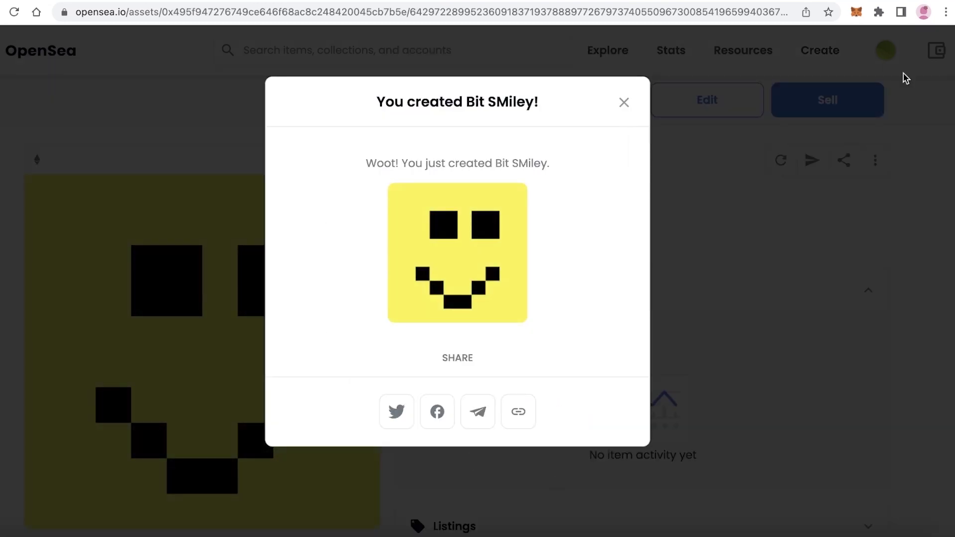
Step: Close the success modal and scroll through the new Bit SMiley asset page
{"action": "left_click", "coordinate": [625, 103]}
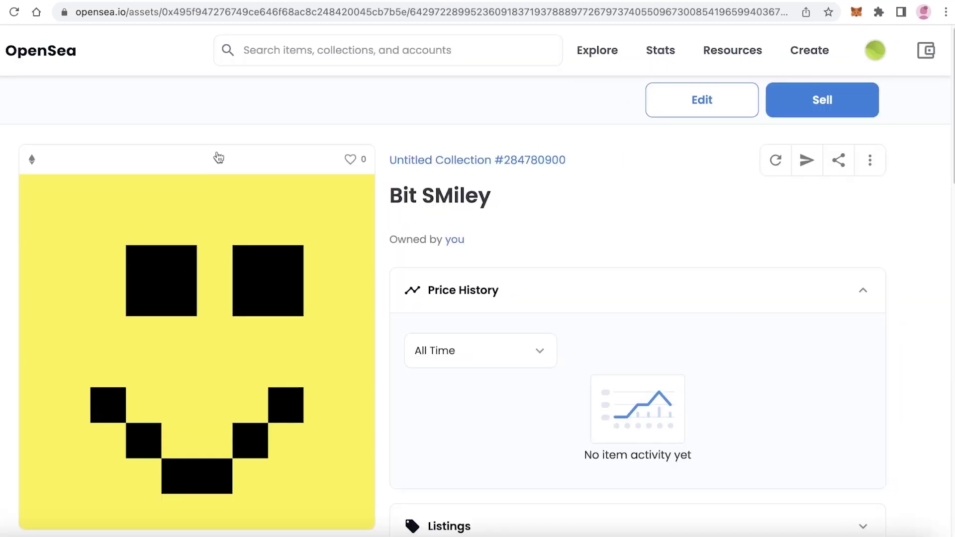
{"action": "scroll", "coordinate": [252, 351], "scroll_direction": "down", "scroll_amount": 3}
{"action": "scroll", "coordinate": [256, 344], "scroll_direction": "down", "scroll_amount": 6}
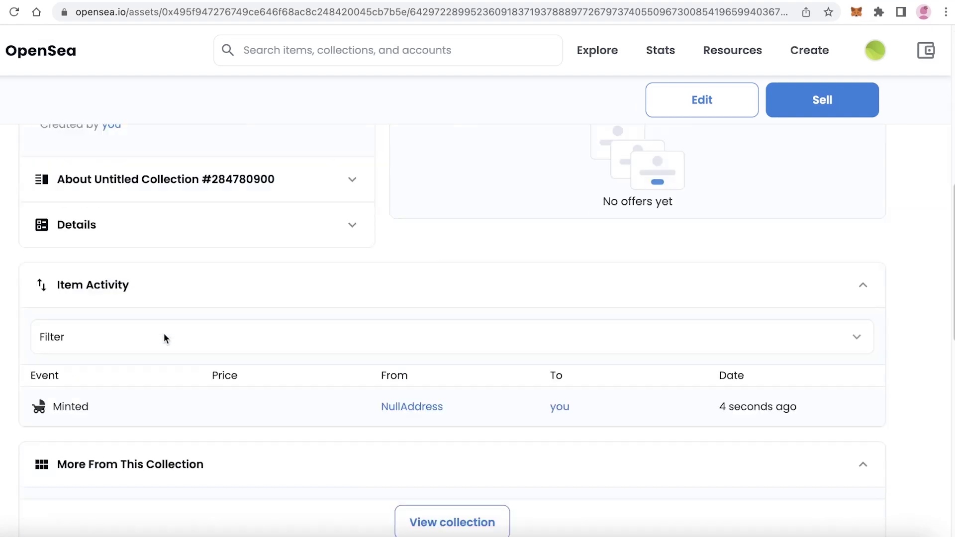
{"action": "scroll", "coordinate": [802, 401], "scroll_direction": "up", "scroll_amount": 9}
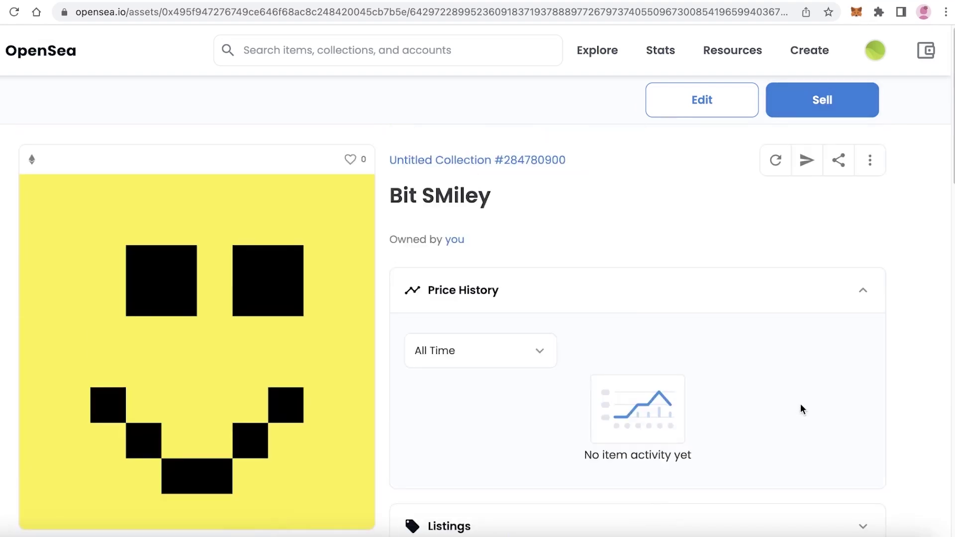
{"action": "scroll", "coordinate": [237, 401], "scroll_direction": "down", "scroll_amount": 10}
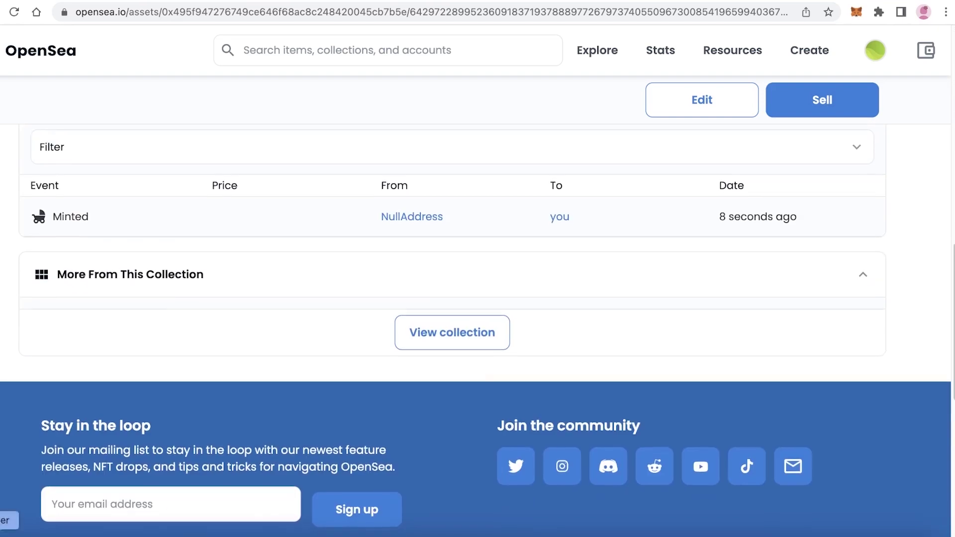
{"action": "scroll", "coordinate": [319, 454], "scroll_direction": "up", "scroll_amount": 10}
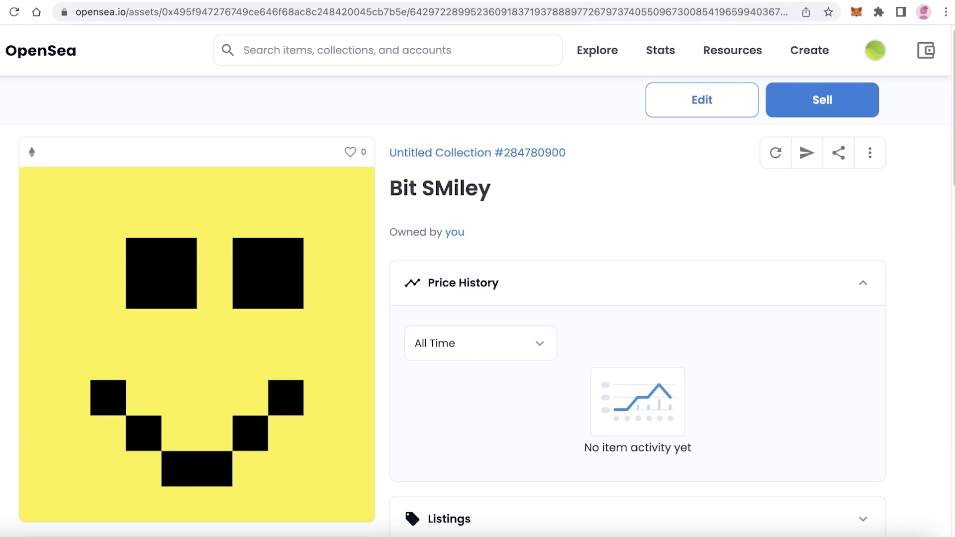
Step: Switch to the nftcalendar.io tab and scroll through the Today's Drops listings
{"action": "left_click", "coordinate": [622, 1]}
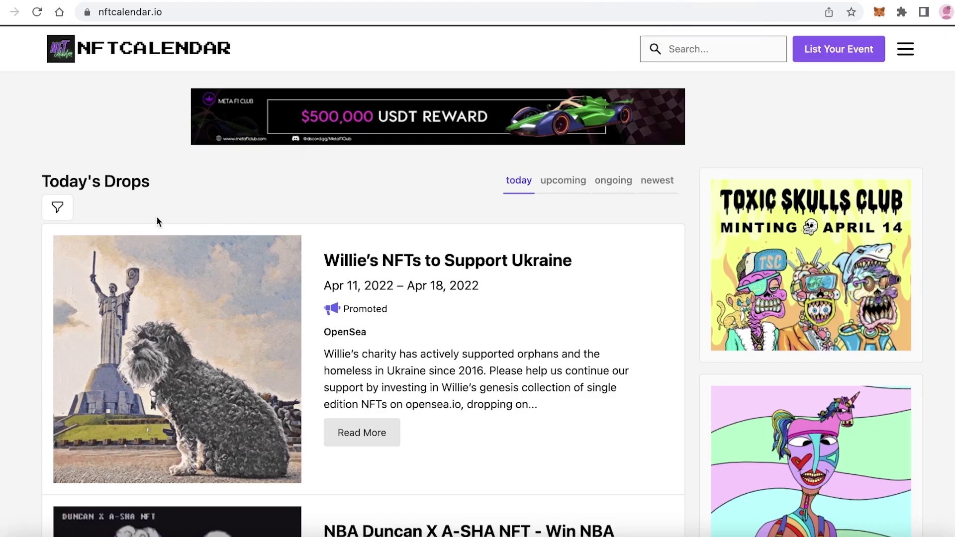
{"action": "scroll", "coordinate": [644, 248], "scroll_direction": "down", "scroll_amount": 14}
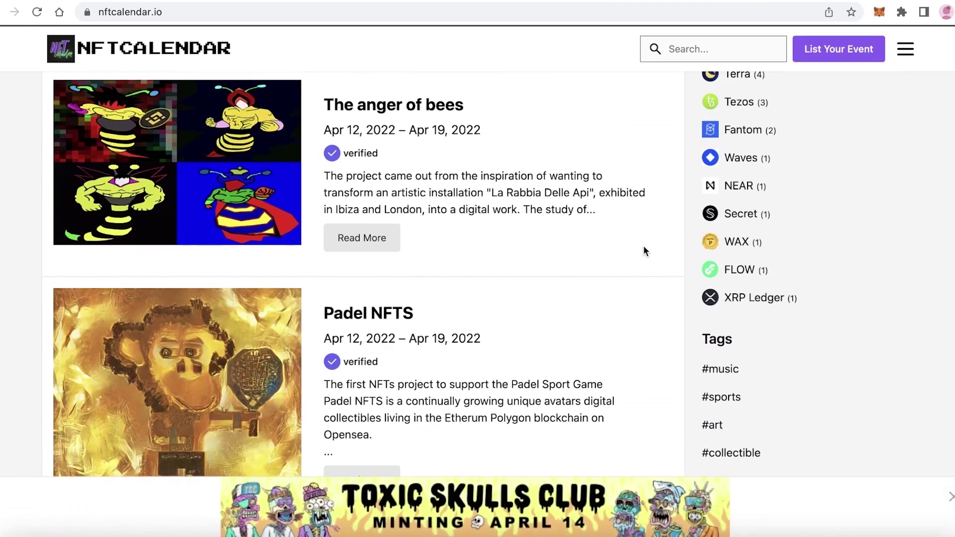
{"action": "scroll", "coordinate": [642, 246], "scroll_direction": "up", "scroll_amount": 7}
{"action": "scroll", "coordinate": [639, 243], "scroll_direction": "up", "scroll_amount": 8}
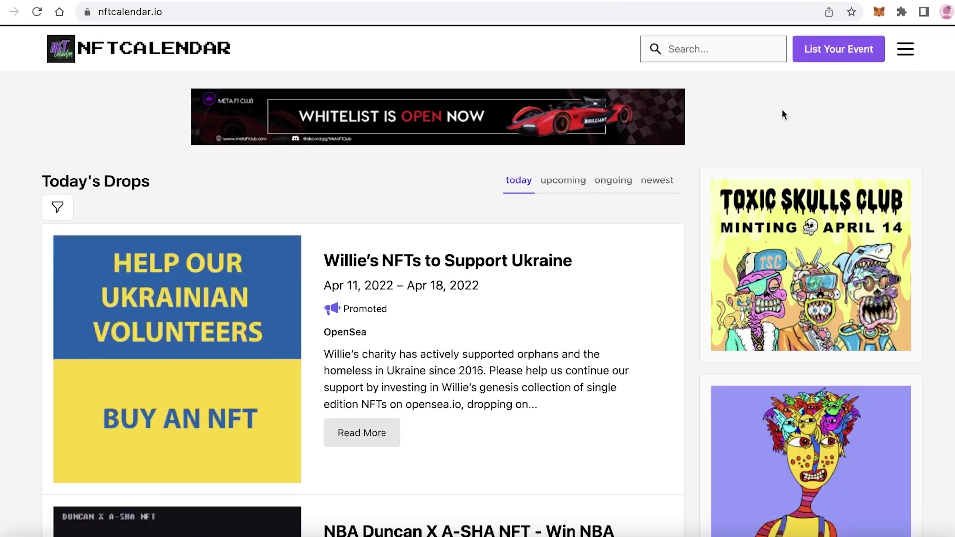
{"action": "scroll", "coordinate": [714, 122], "scroll_direction": "down", "scroll_amount": 15}
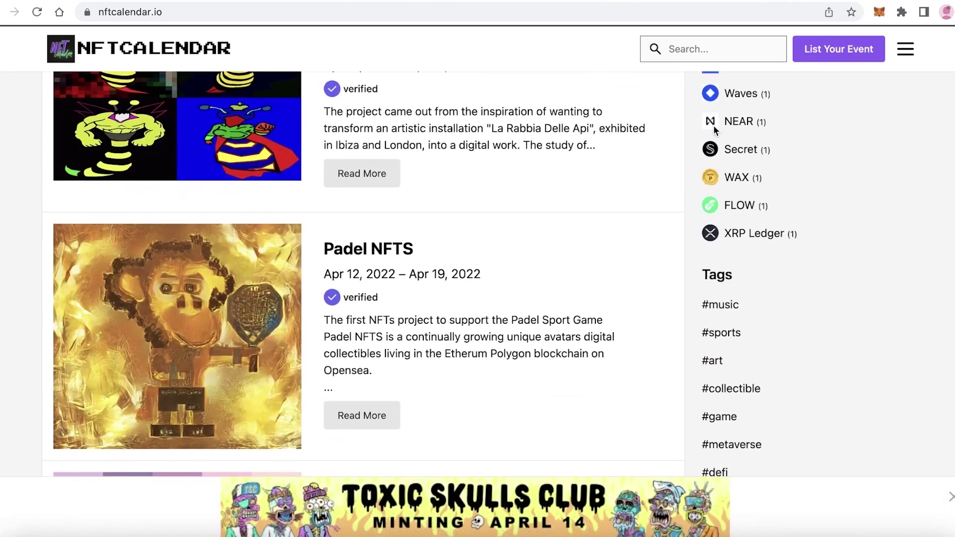
{"action": "scroll", "coordinate": [644, 193], "scroll_direction": "down", "scroll_amount": 2}
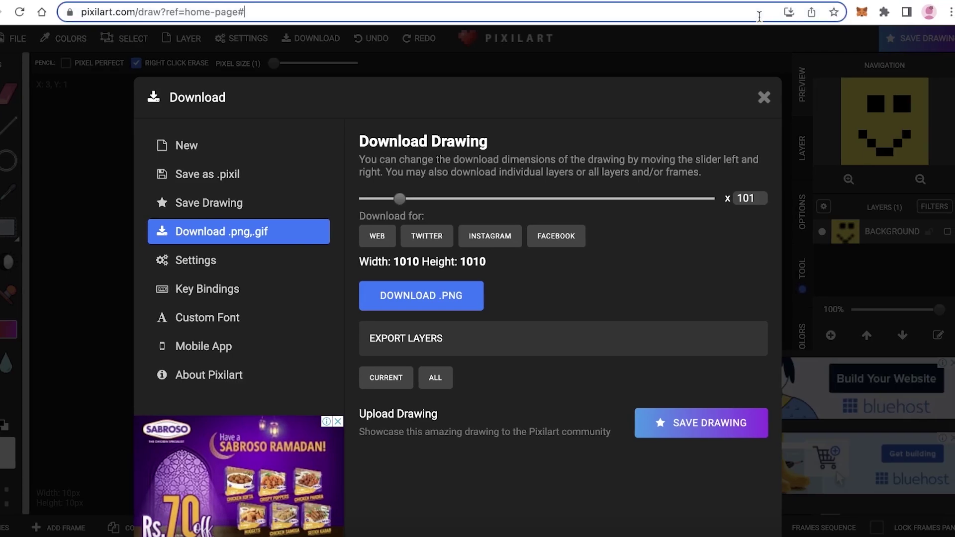
Step: Load twitter.com/home via 'tw' in the address bar, checking NFT Calendar while it loads
{"action": "left_click", "coordinate": [759, 17]}
{"action": "type", "text": "tw"}
{"action": "key", "text": "Return"}
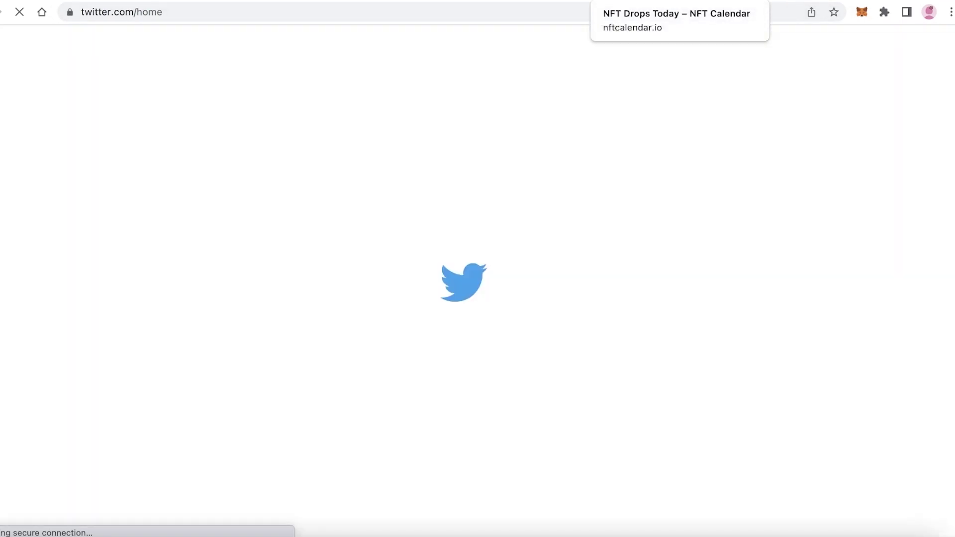
{"action": "left_click", "coordinate": [627, 1]}
{"action": "scroll", "coordinate": [593, 149], "scroll_direction": "down", "scroll_amount": 6}
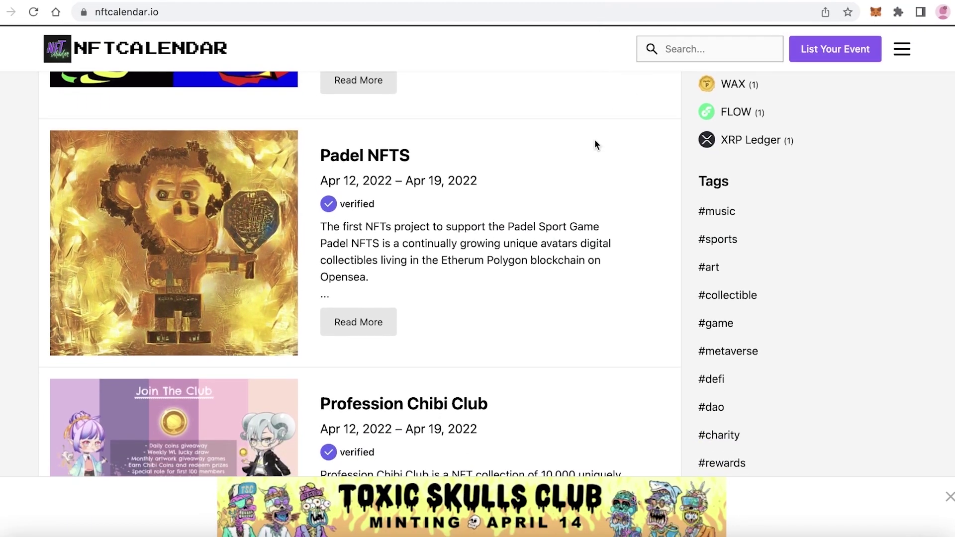
Step: Return to the Twitter tab and scroll down through the home feed's tweets
{"action": "left_click", "coordinate": [849, 1]}
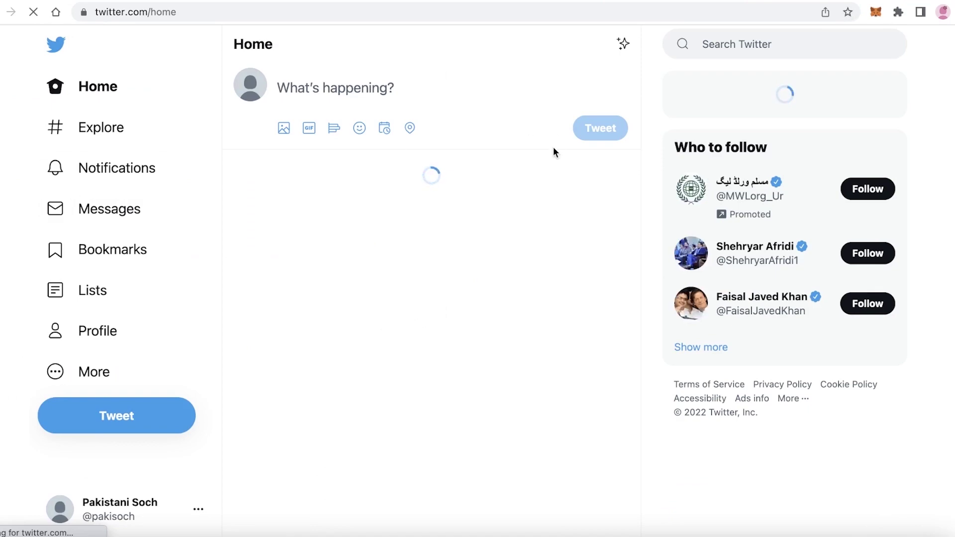
{"action": "scroll", "coordinate": [482, 173], "scroll_direction": "down", "scroll_amount": 5}
{"action": "scroll", "coordinate": [482, 173], "scroll_direction": "down", "scroll_amount": 20}
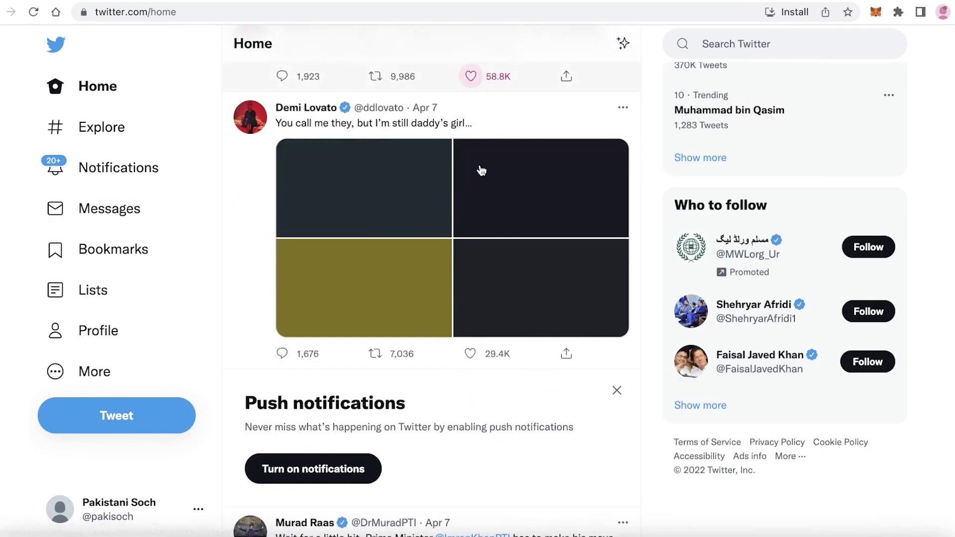
{"action": "scroll", "coordinate": [552, 42], "scroll_direction": "down", "scroll_amount": 20}
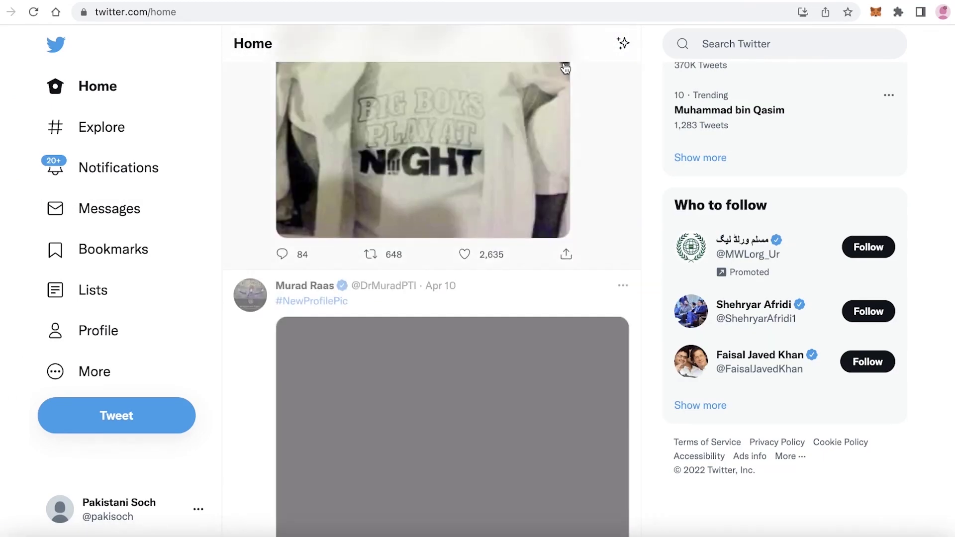
{"action": "scroll", "coordinate": [556, 103], "scroll_direction": "down", "scroll_amount": 10}
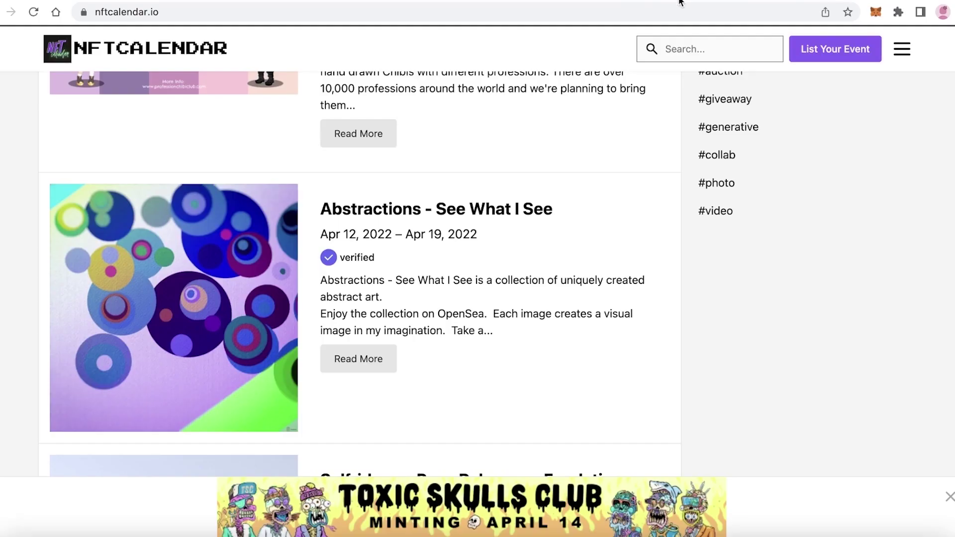
{"action": "scroll", "coordinate": [676, 135], "scroll_direction": "down", "scroll_amount": 5}
{"action": "scroll", "coordinate": [634, 165], "scroll_direction": "up", "scroll_amount": 20}
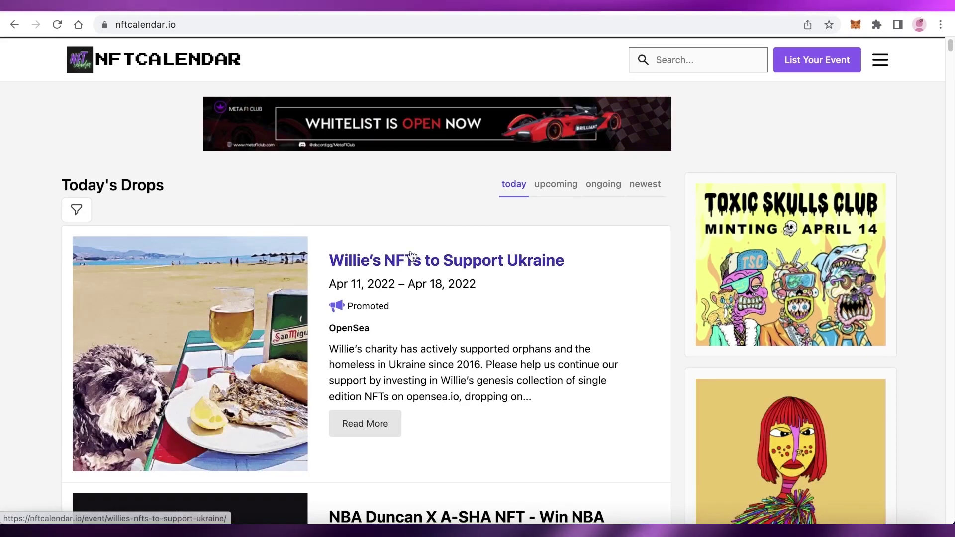
{"action": "scroll", "coordinate": [339, 233], "scroll_direction": "down", "scroll_amount": 9}
{"action": "scroll", "coordinate": [324, 254], "scroll_direction": "down", "scroll_amount": 20}
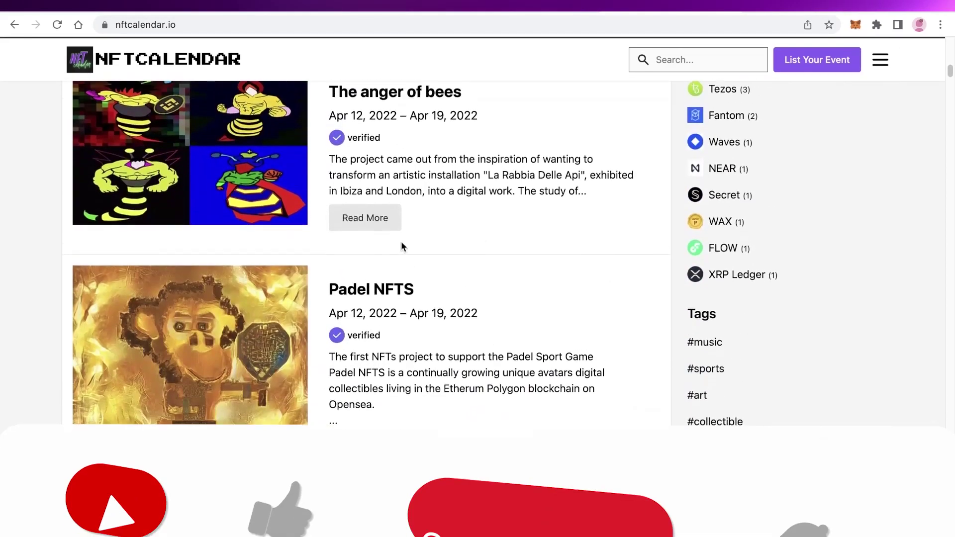
{"action": "scroll", "coordinate": [605, 236], "scroll_direction": "down", "scroll_amount": 15}
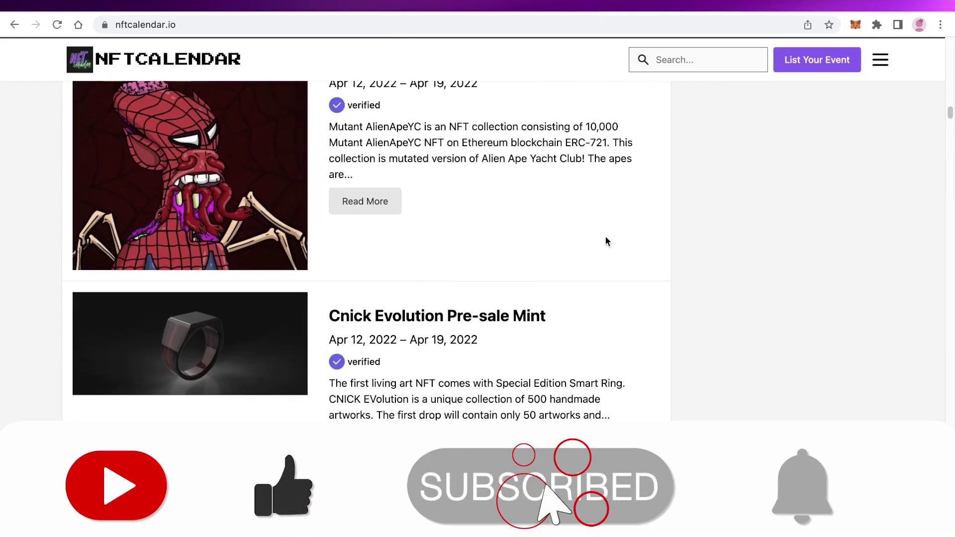